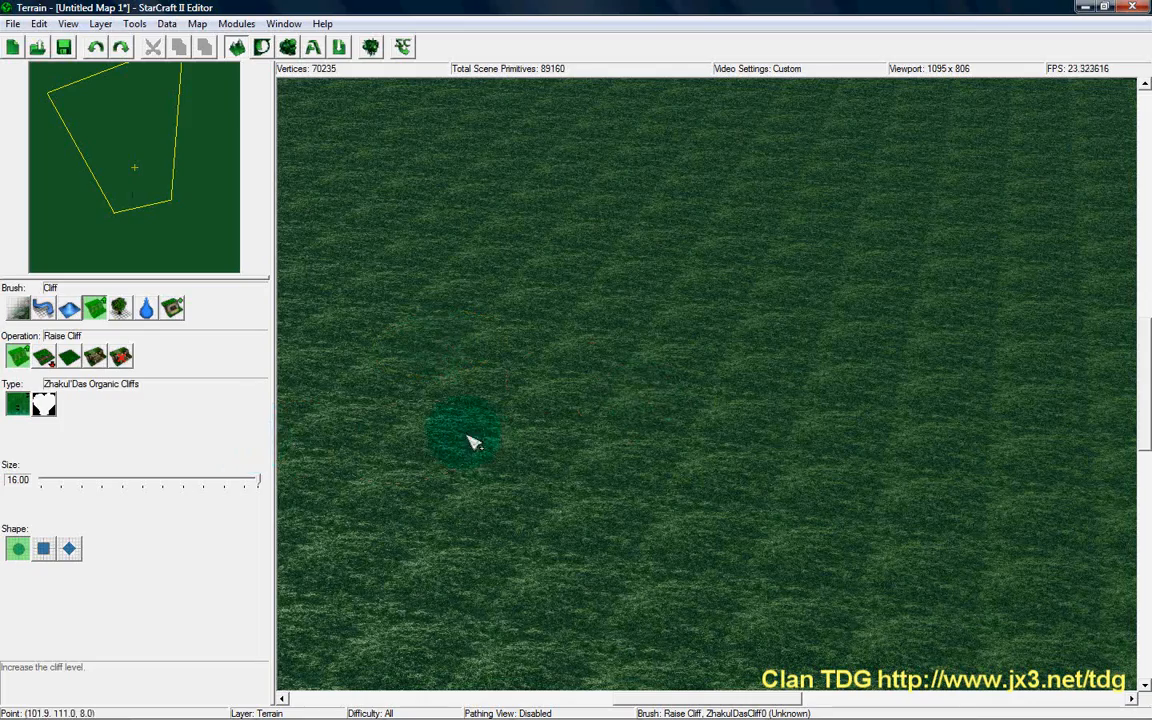
Step: Raise two Zhakul'Das Organic Cliffs on the flat grass with the round brush at size 16.00
{"action": "scroll", "coordinate": [643, 481], "scroll_direction": "up", "scroll_amount": 3}
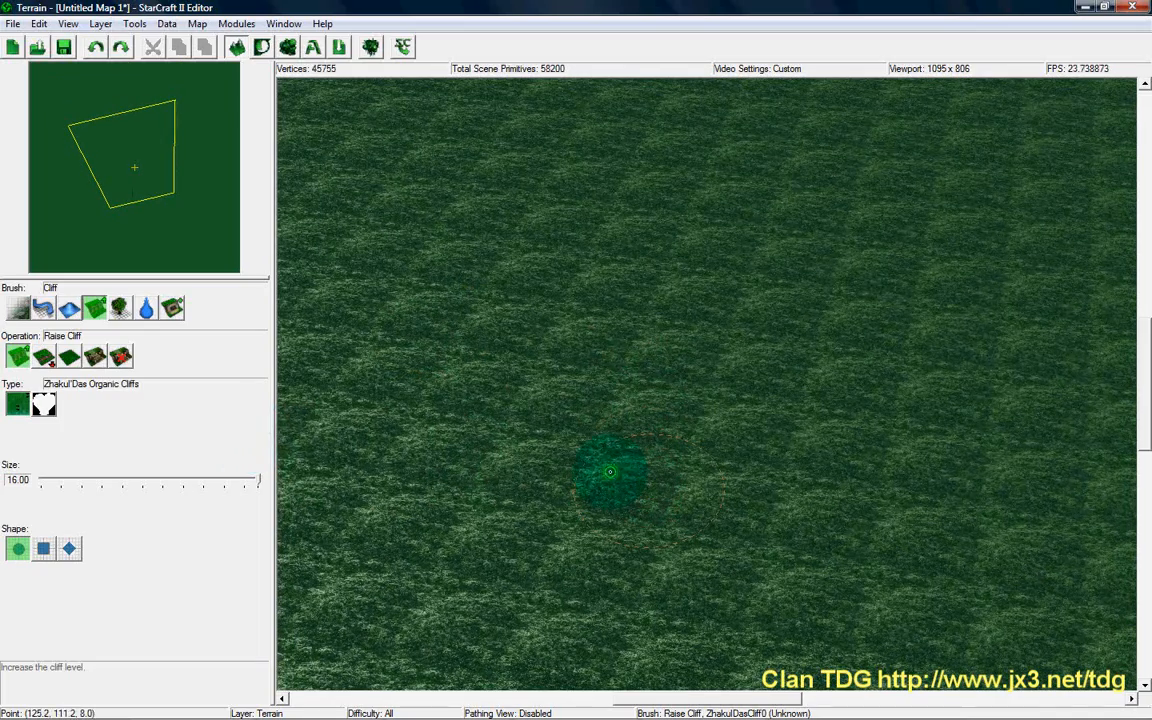
{"action": "left_click", "coordinate": [44, 404]}
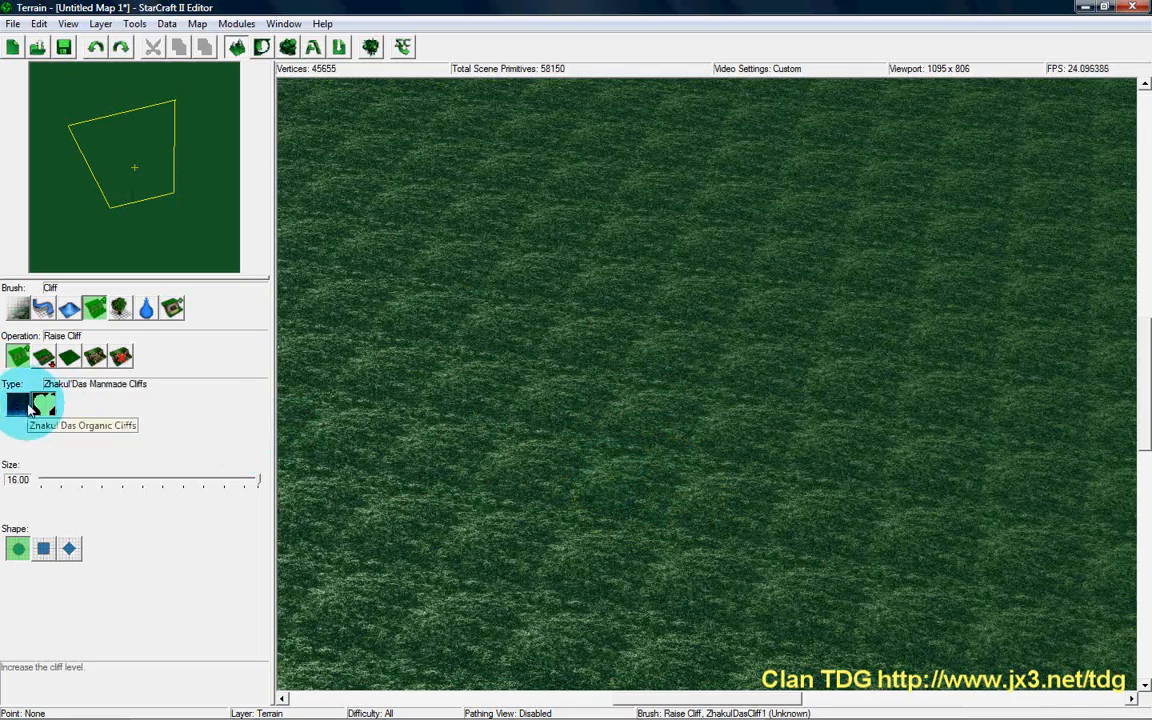
{"action": "left_click", "coordinate": [20, 404]}
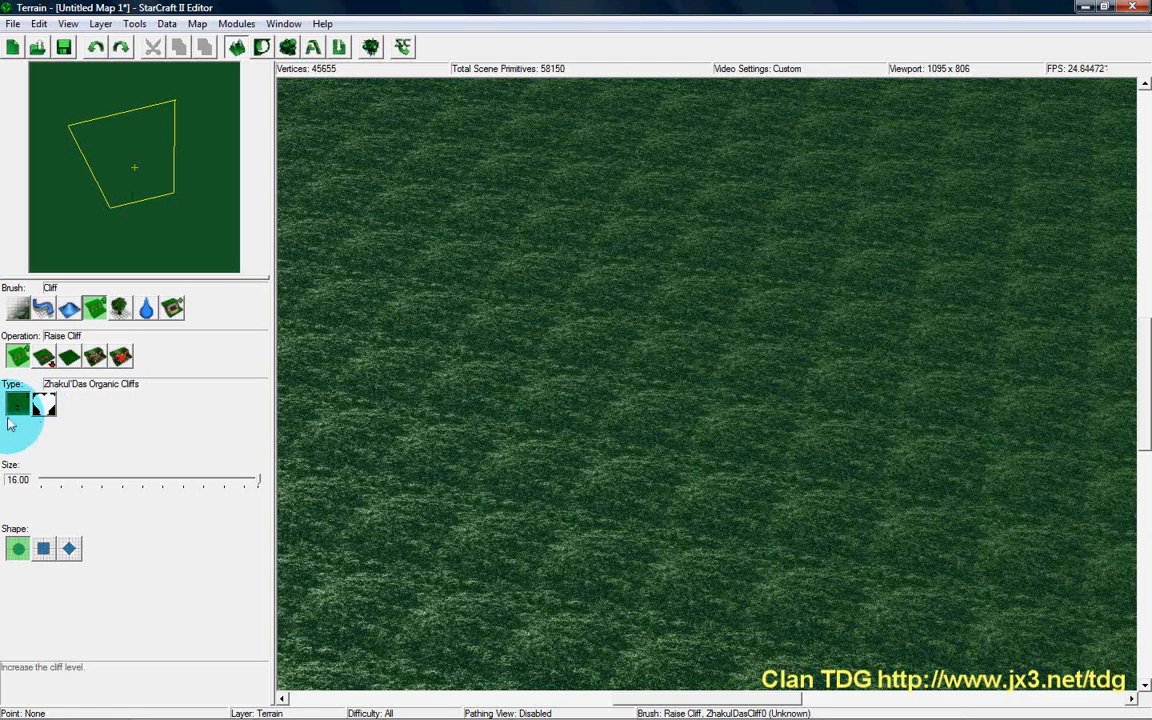
{"action": "left_click", "coordinate": [578, 447]}
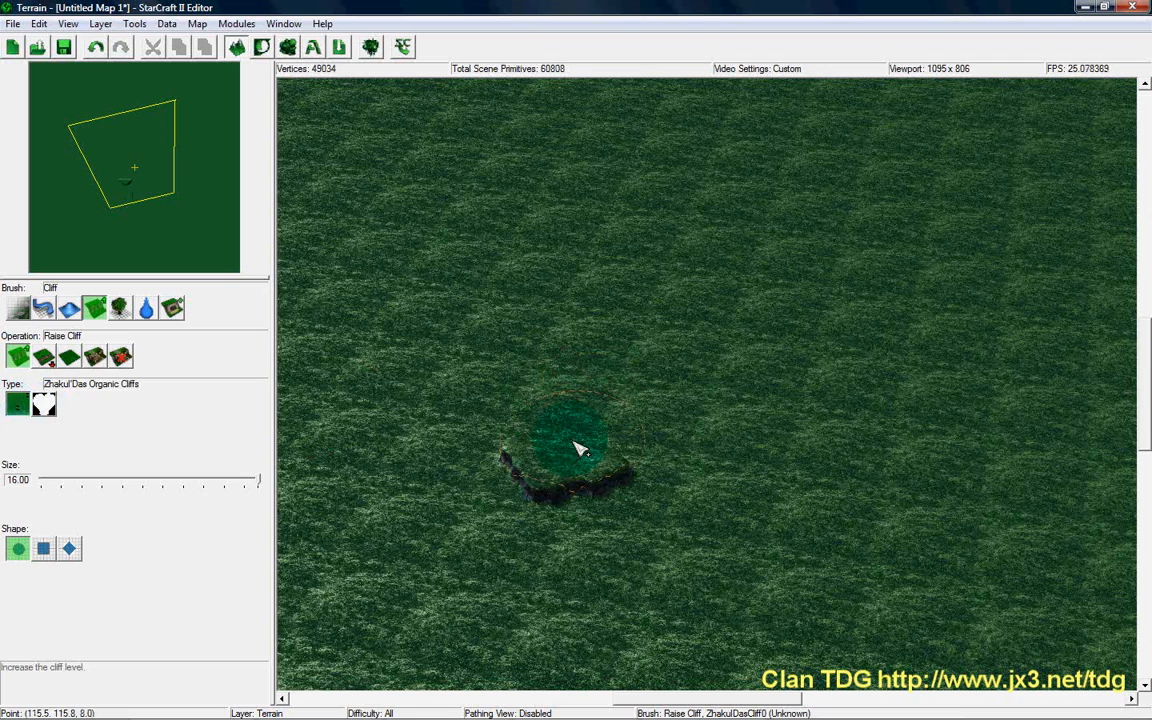
{"action": "left_click", "coordinate": [686, 398]}
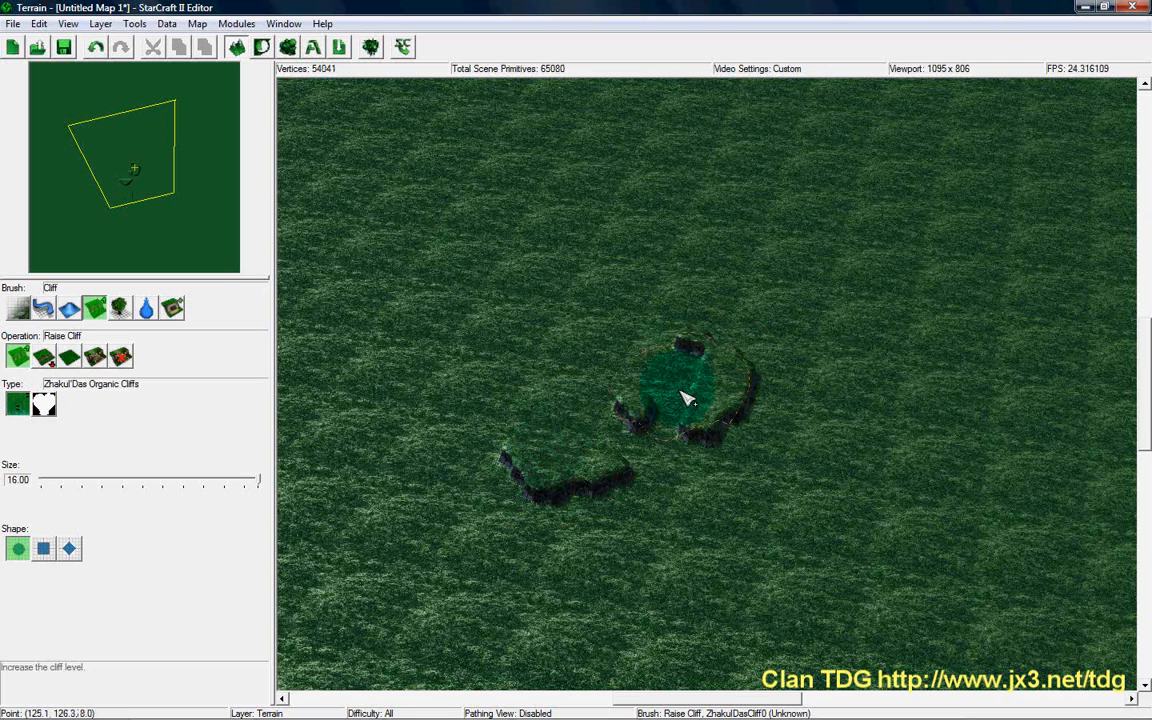
{"action": "left_click_drag", "start_coordinate": [686, 398], "coordinate": [660, 400]}
Step: Raise a round Zhakul'Das Manmade Cliff on the flat ground in front of the organic cliffs
{"action": "right_click_drag", "start_coordinate": [775, 412], "coordinate": [300, 437], "text": "ctrl"}
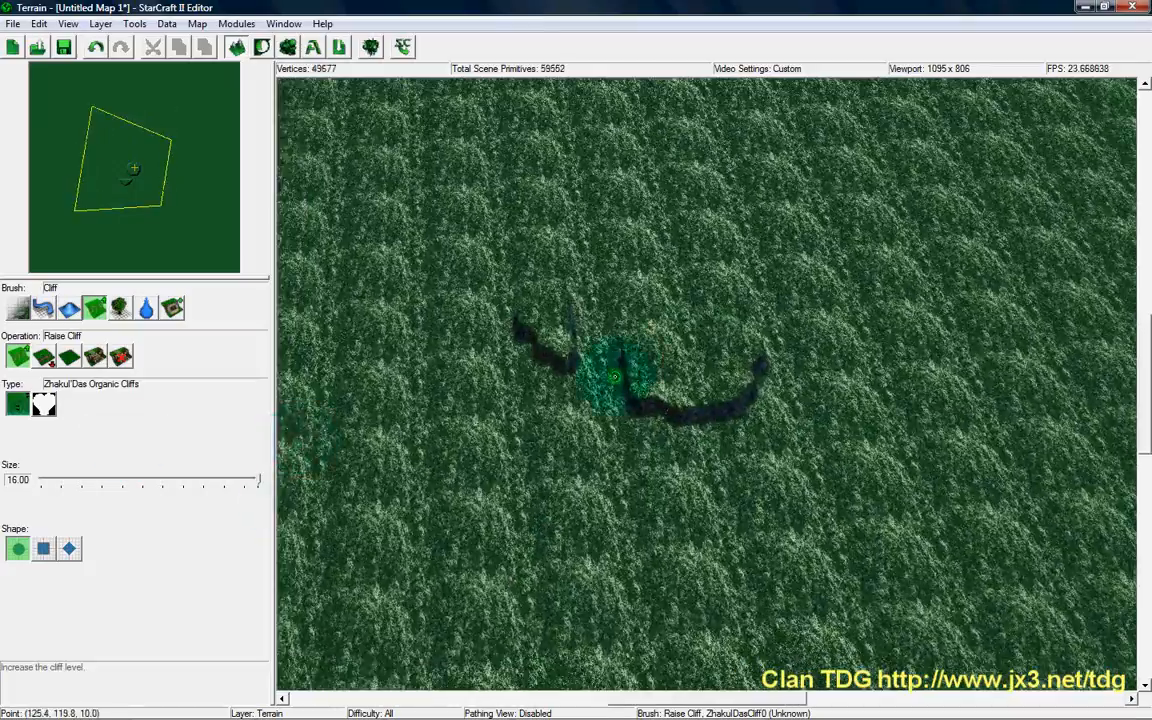
{"action": "right_click_drag", "start_coordinate": [615, 377], "coordinate": [496, 427], "text": "ctrl"}
{"action": "right_click_drag", "start_coordinate": [800, 352], "coordinate": [918, 175], "text": "ctrl"}
{"action": "right_click_drag", "start_coordinate": [656, 334], "coordinate": [900, 296], "text": "ctrl"}
{"action": "scroll", "coordinate": [780, 395], "scroll_direction": "up", "scroll_amount": 5}
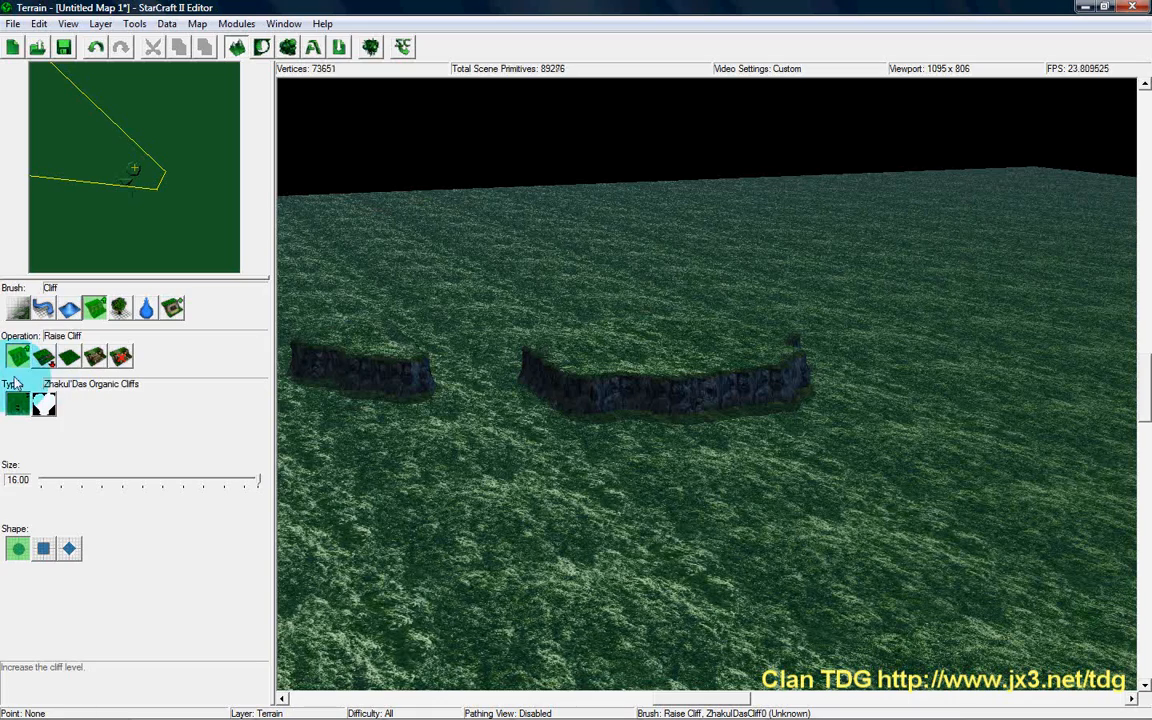
{"action": "left_click", "coordinate": [44, 403]}
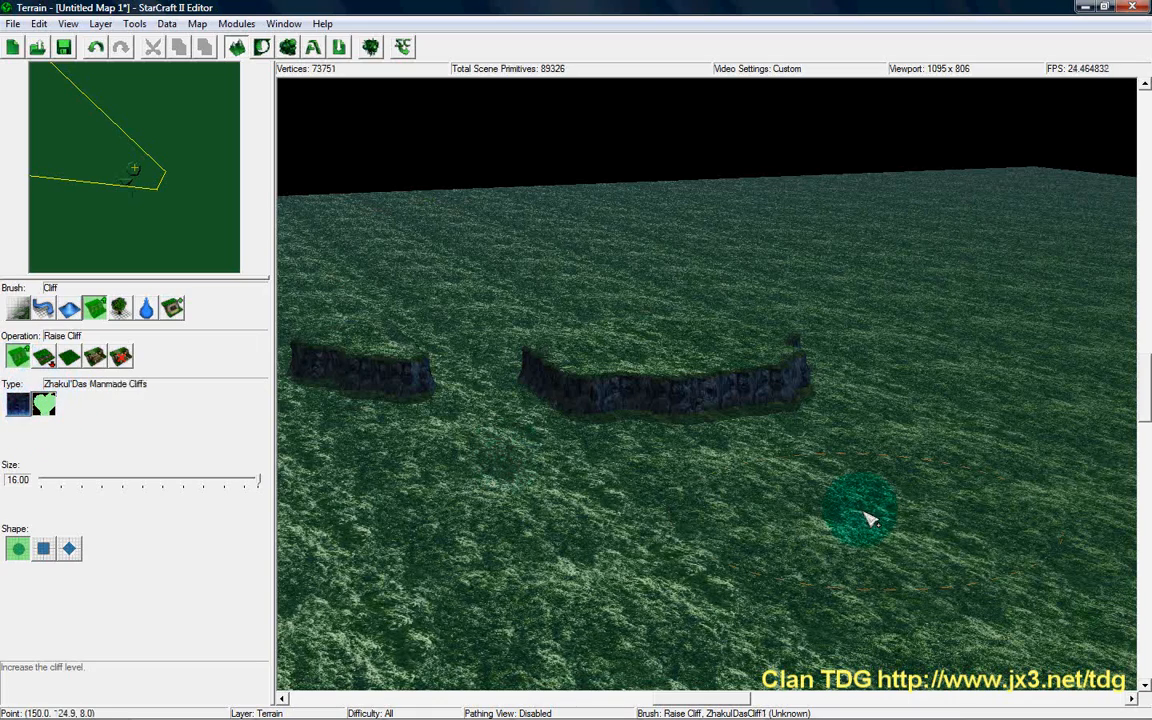
{"action": "right_click_drag", "start_coordinate": [875, 530], "coordinate": [527, 535], "text": "ctrl"}
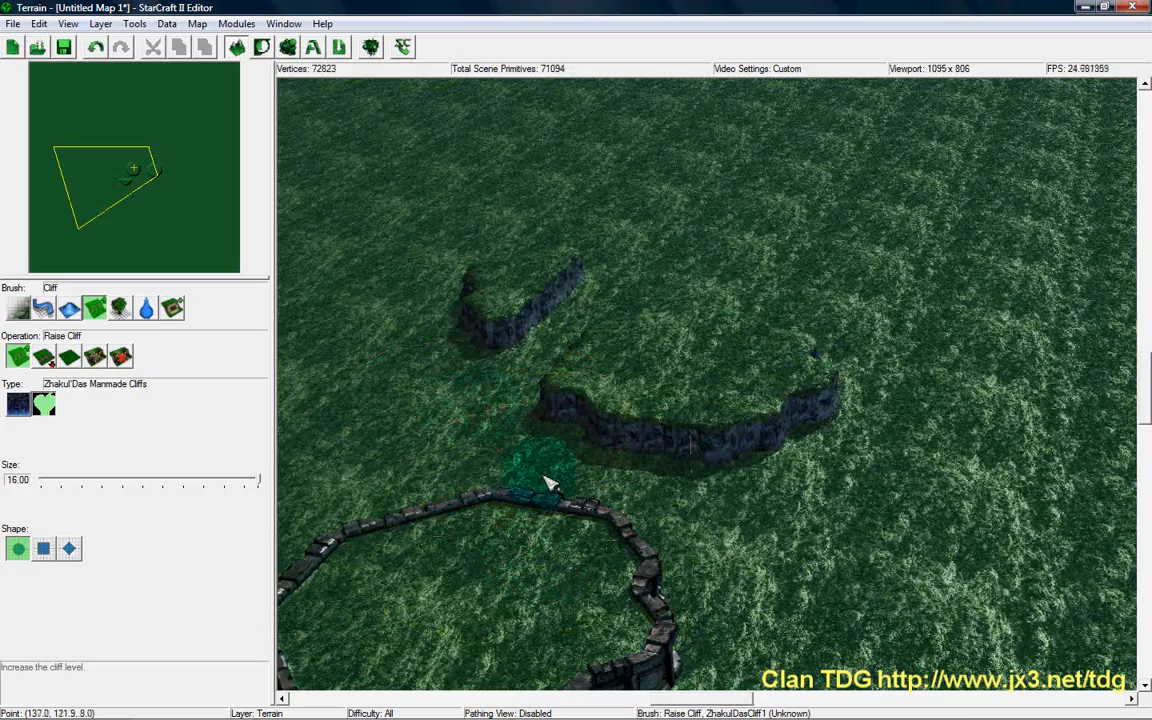
{"action": "right_click_drag", "start_coordinate": [549, 484], "coordinate": [700, 380], "text": "ctrl"}
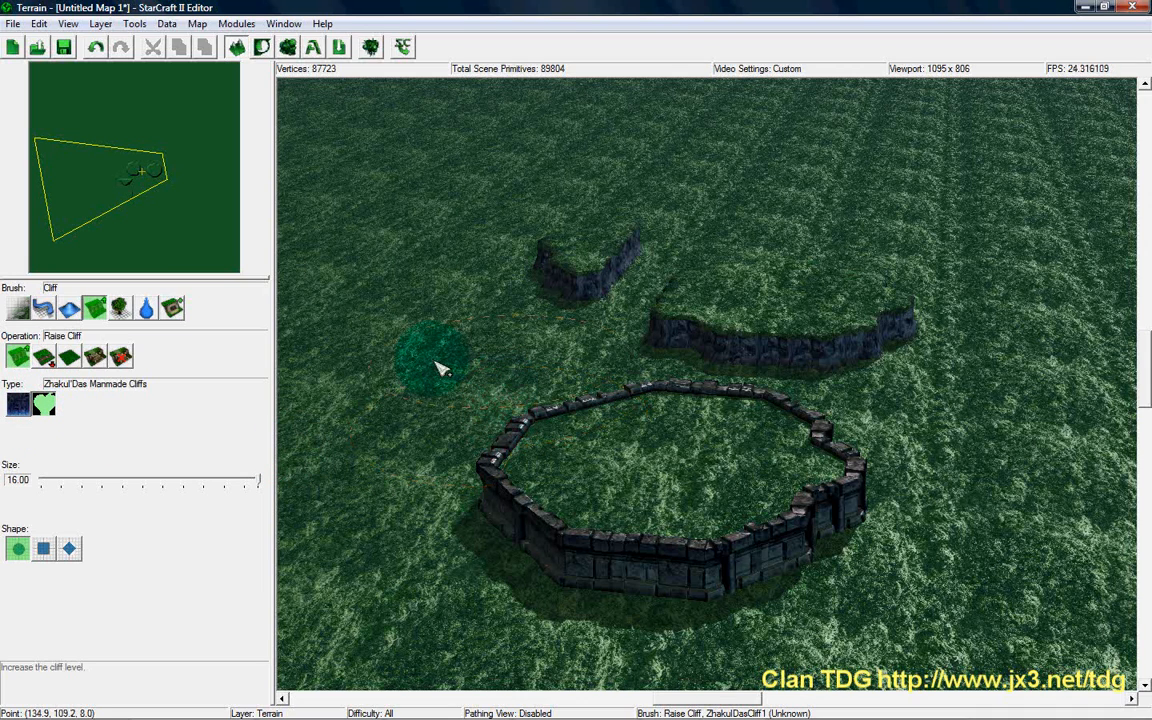
Step: Lower the raised manmade cliff and carve sunken manmade pits into the surrounding ground with Lower Cliff
{"action": "left_click", "coordinate": [44, 357]}
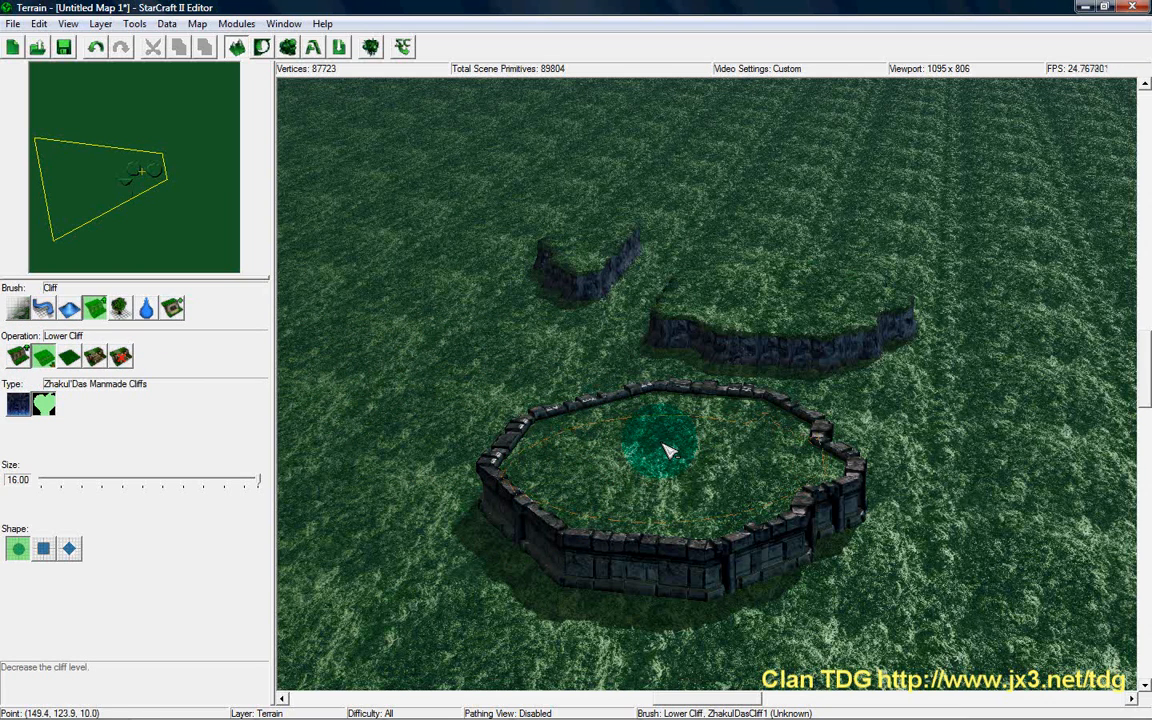
{"action": "mouse_move", "coordinate": [668, 452]}
{"action": "left_mouse_down"}
{"action": "mouse_move", "coordinate": [653, 535]}
{"action": "mouse_move", "coordinate": [766, 501]}
{"action": "left_mouse_up"}
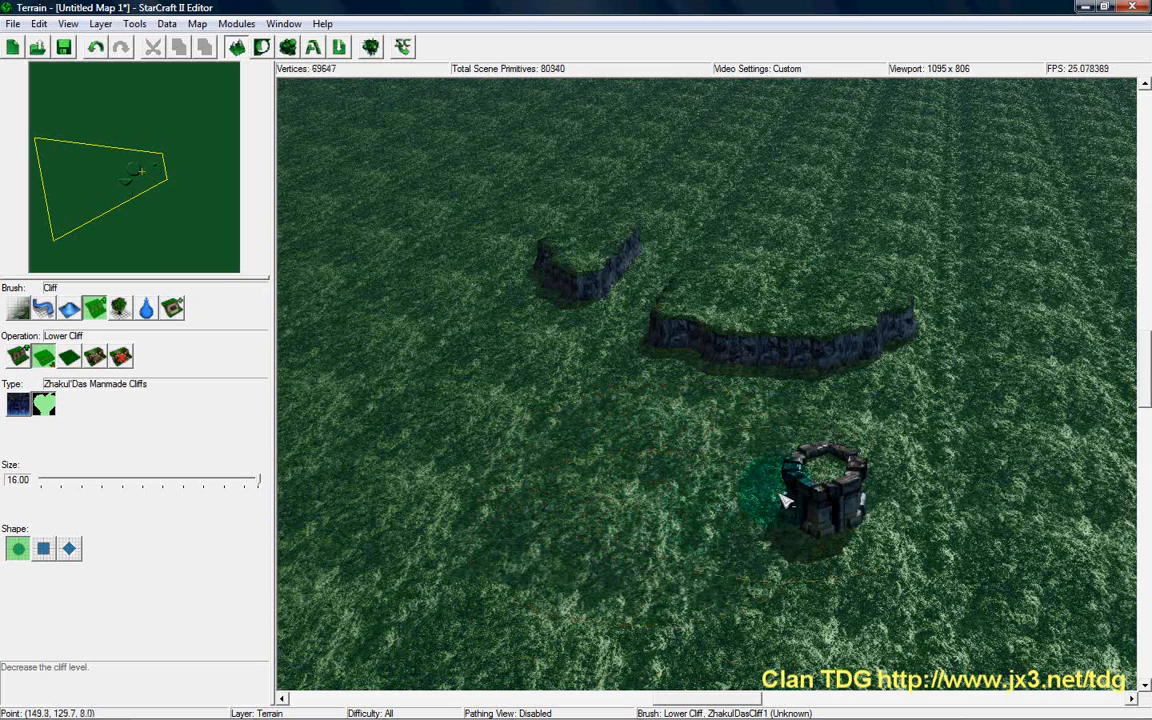
{"action": "left_click_drag", "start_coordinate": [484, 487], "coordinate": [410, 472]}
{"action": "left_click", "coordinate": [405, 448]}
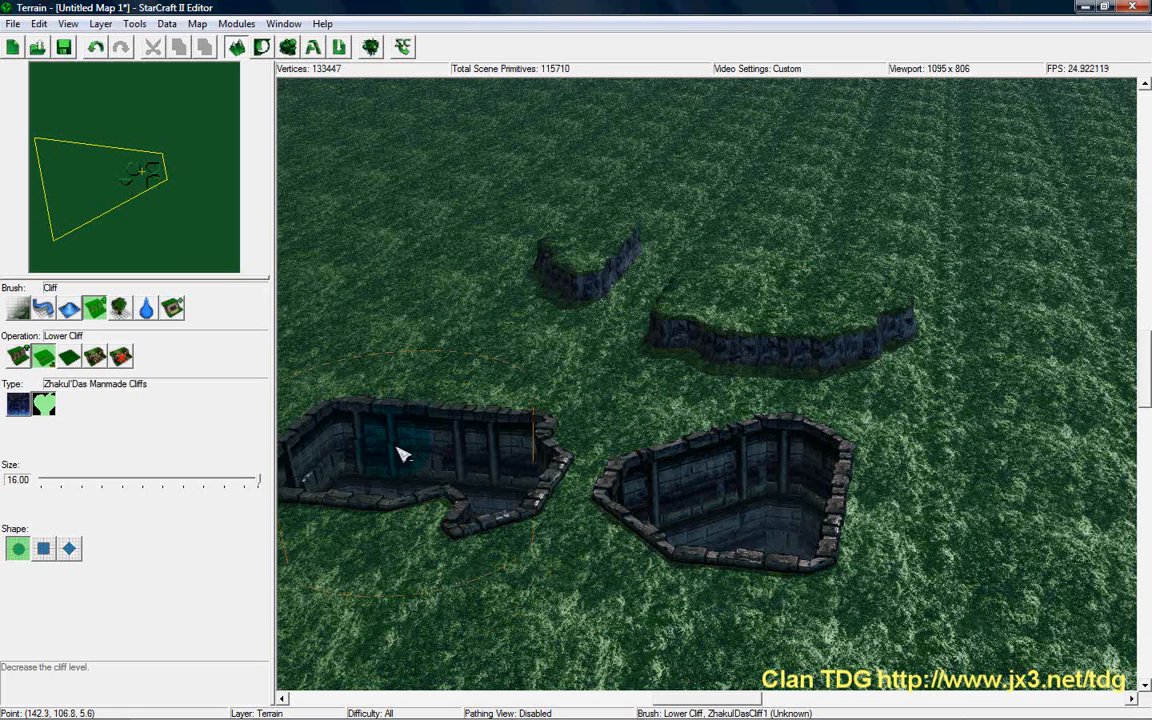
Step: Lower the ground between and around the pits to deepen and join them into one large pit
{"action": "scroll", "coordinate": [471, 458], "scroll_direction": "up", "scroll_amount": 5}
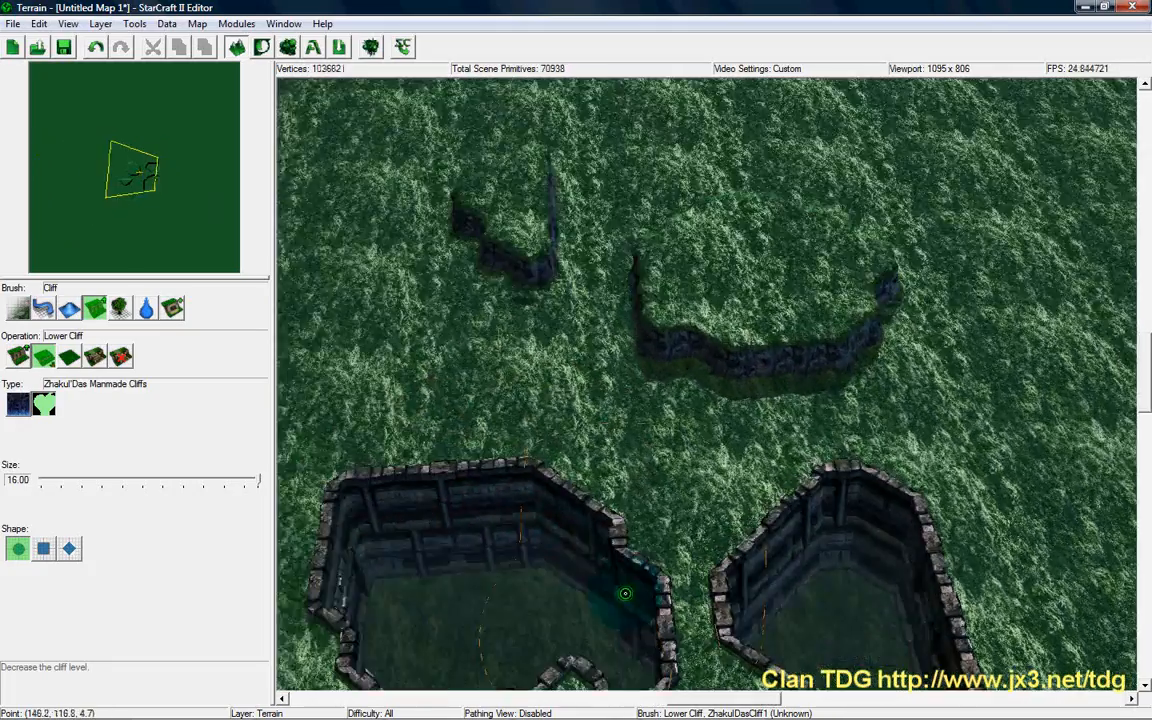
{"action": "right_click_drag", "start_coordinate": [625, 593], "coordinate": [858, 565], "text": "ctrl"}
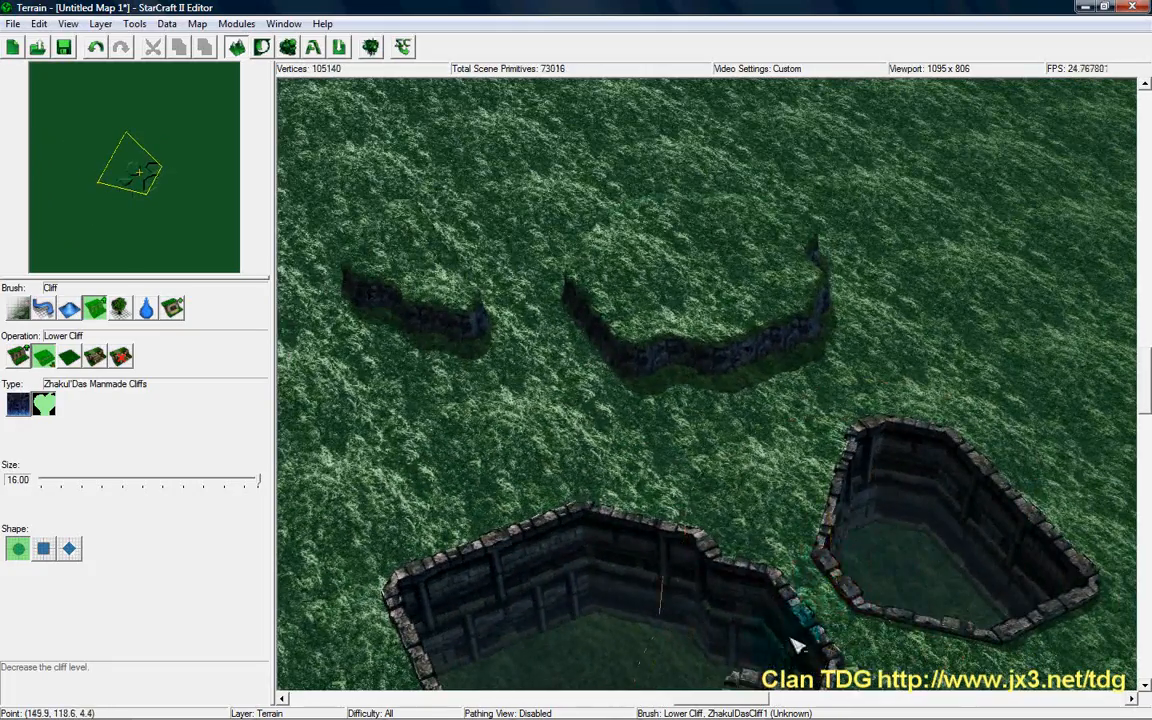
{"action": "left_click", "coordinate": [796, 636]}
{"action": "mouse_move", "coordinate": [728, 536]}
{"action": "left_mouse_down"}
{"action": "mouse_move", "coordinate": [746, 548]}
{"action": "mouse_move", "coordinate": [717, 505]}
{"action": "left_mouse_up"}
{"action": "mouse_move", "coordinate": [802, 555]}
{"action": "right_mouse_down", "text": "ctrl"}
{"action": "mouse_move", "coordinate": [566, 553]}
{"action": "mouse_move", "coordinate": [321, 581]}
{"action": "right_mouse_up", "text": "ctrl"}
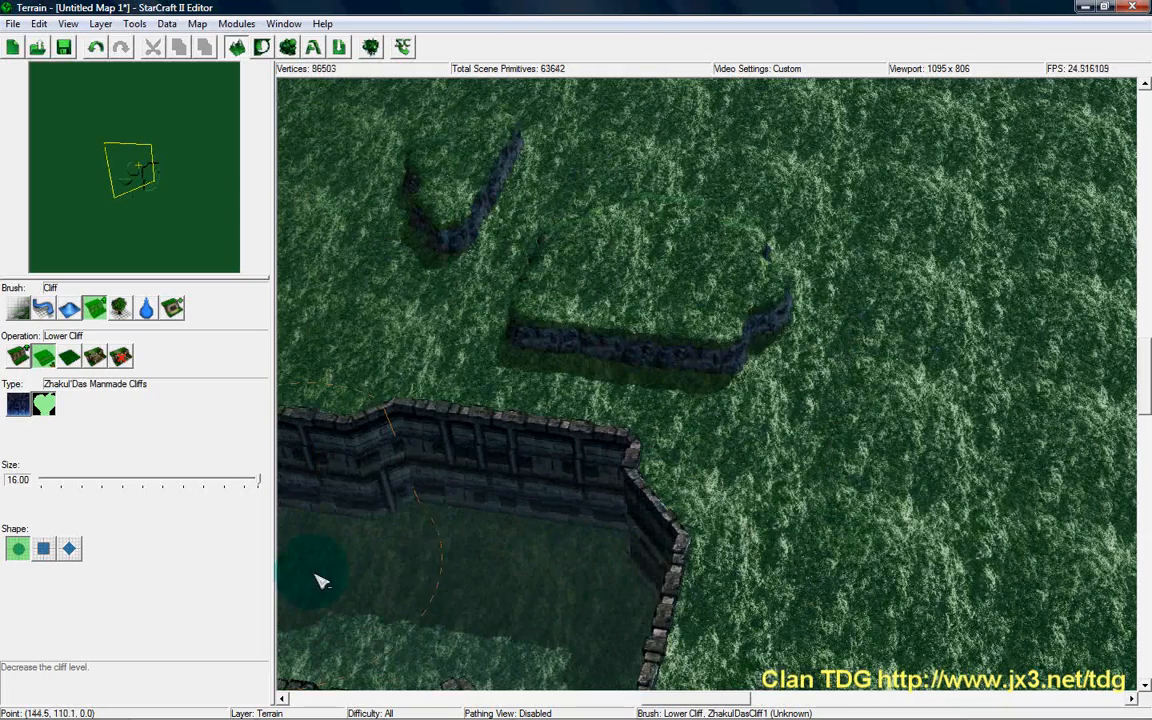
Step: Lower the two organic cliffs to ground level and raise a round manmade cliff beyond the pit
{"action": "left_click", "coordinate": [668, 265]}
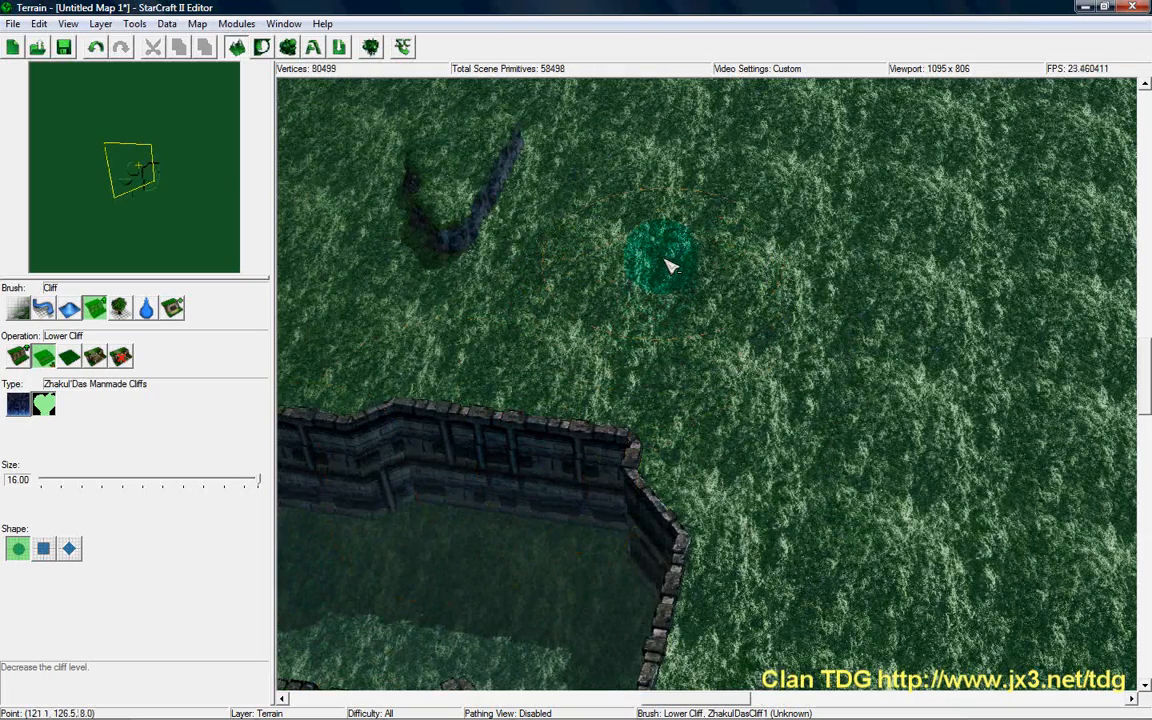
{"action": "left_click", "coordinate": [465, 170]}
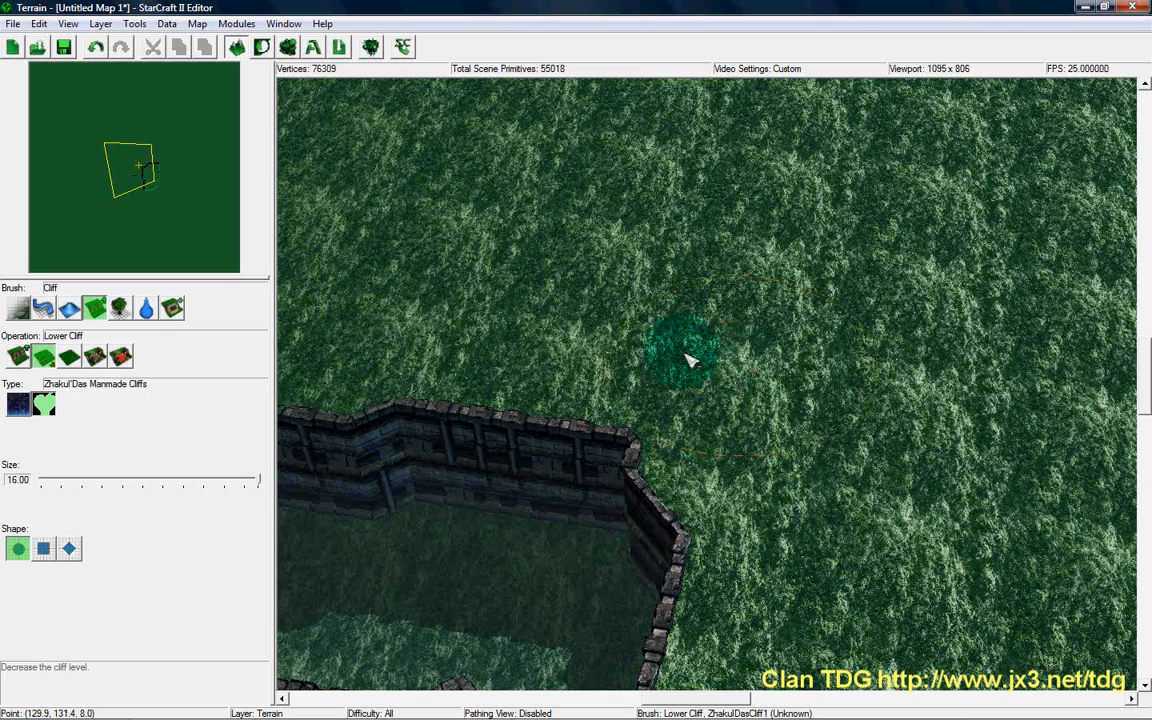
{"action": "left_click", "coordinate": [18, 356]}
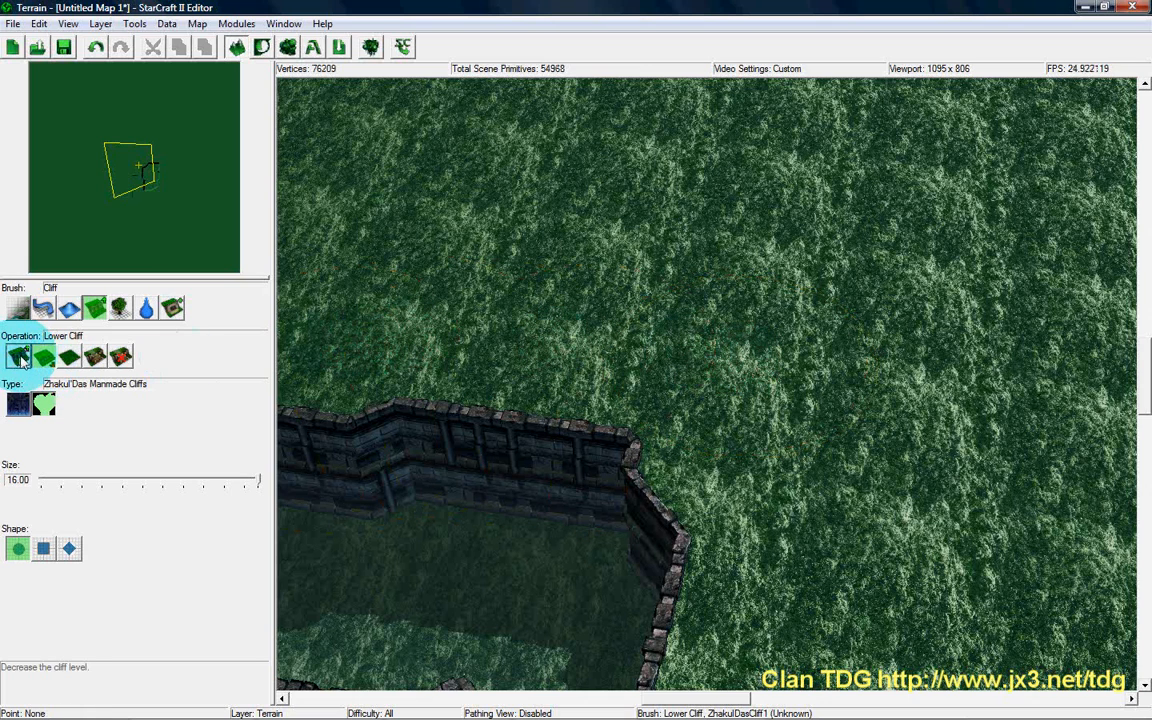
{"action": "left_click", "coordinate": [830, 262]}
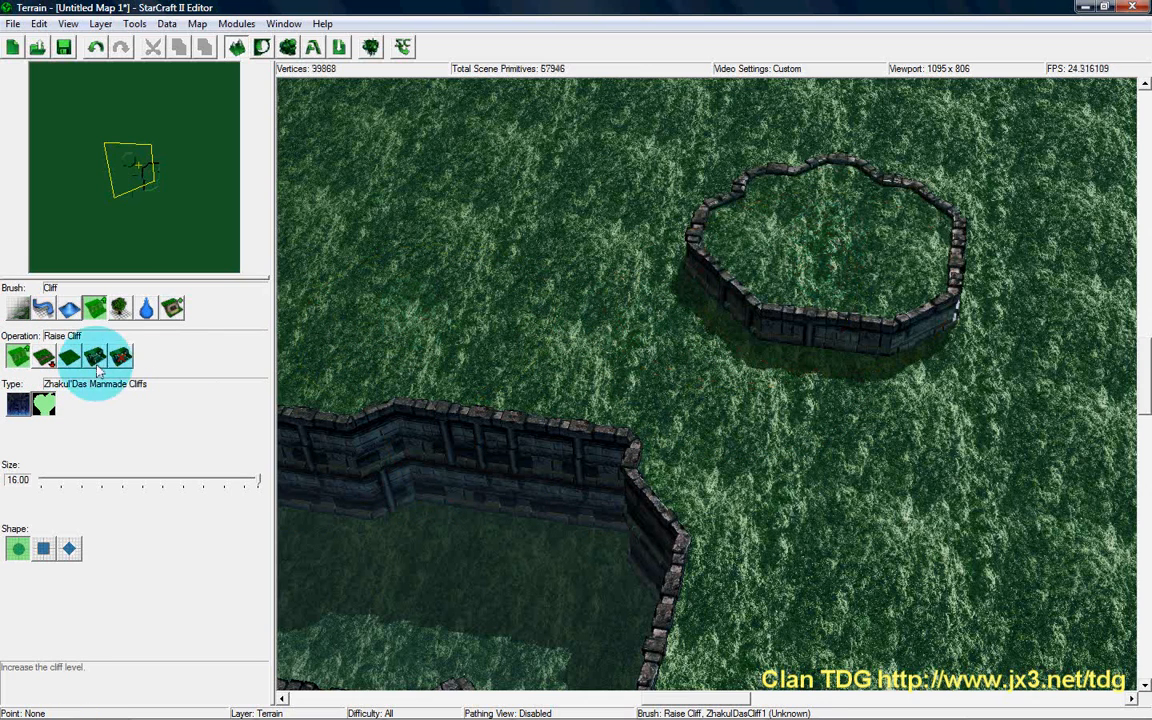
Step: Reshape the round cliff with a square Same Level Cliff brush, extending its front and cutting it back to an L-shaped plateau
{"action": "left_click", "coordinate": [67, 360]}
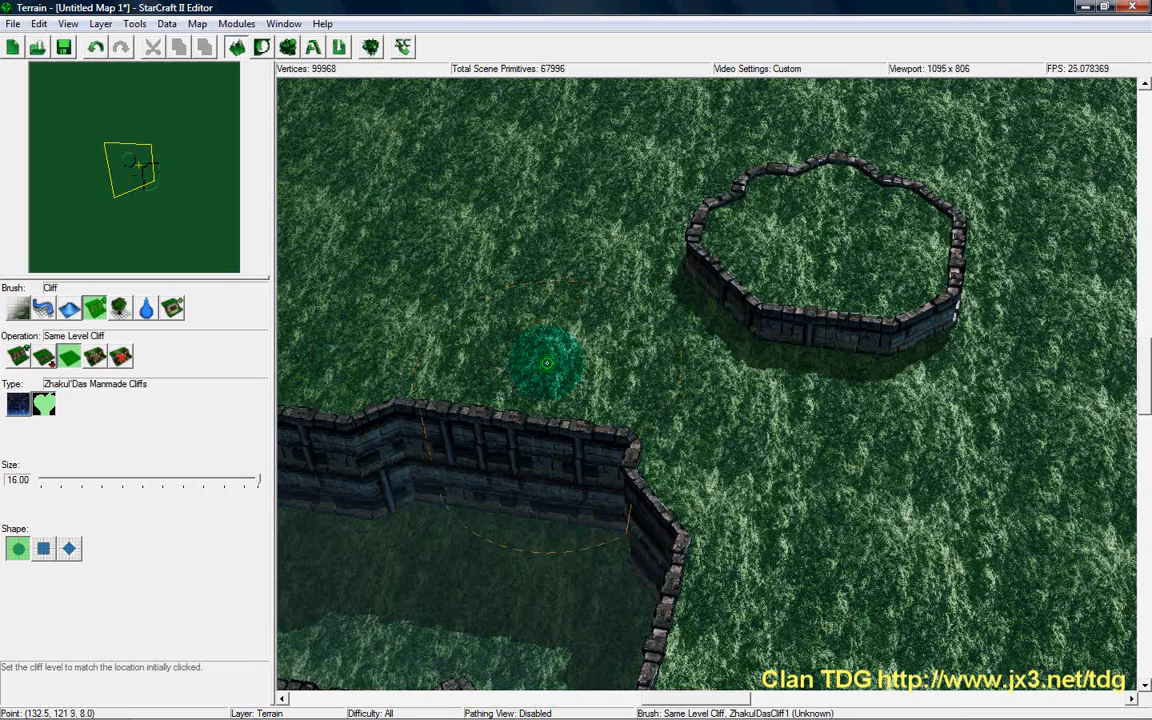
{"action": "left_click", "coordinate": [44, 548]}
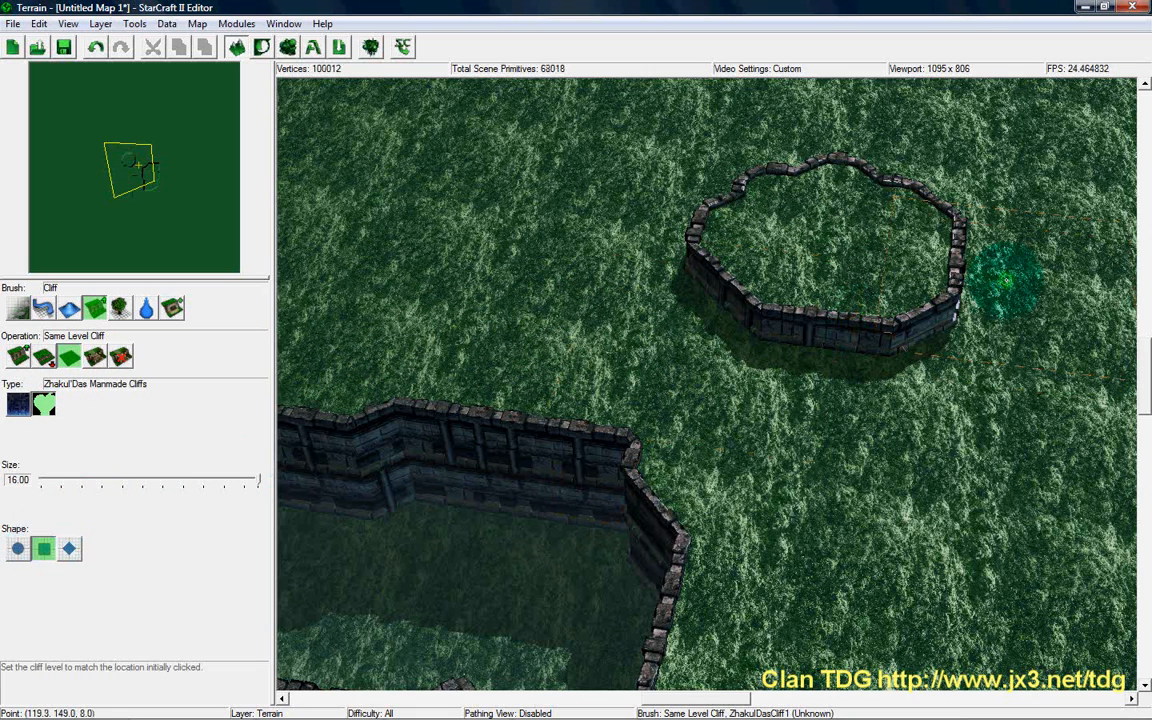
{"action": "left_click", "coordinate": [933, 242]}
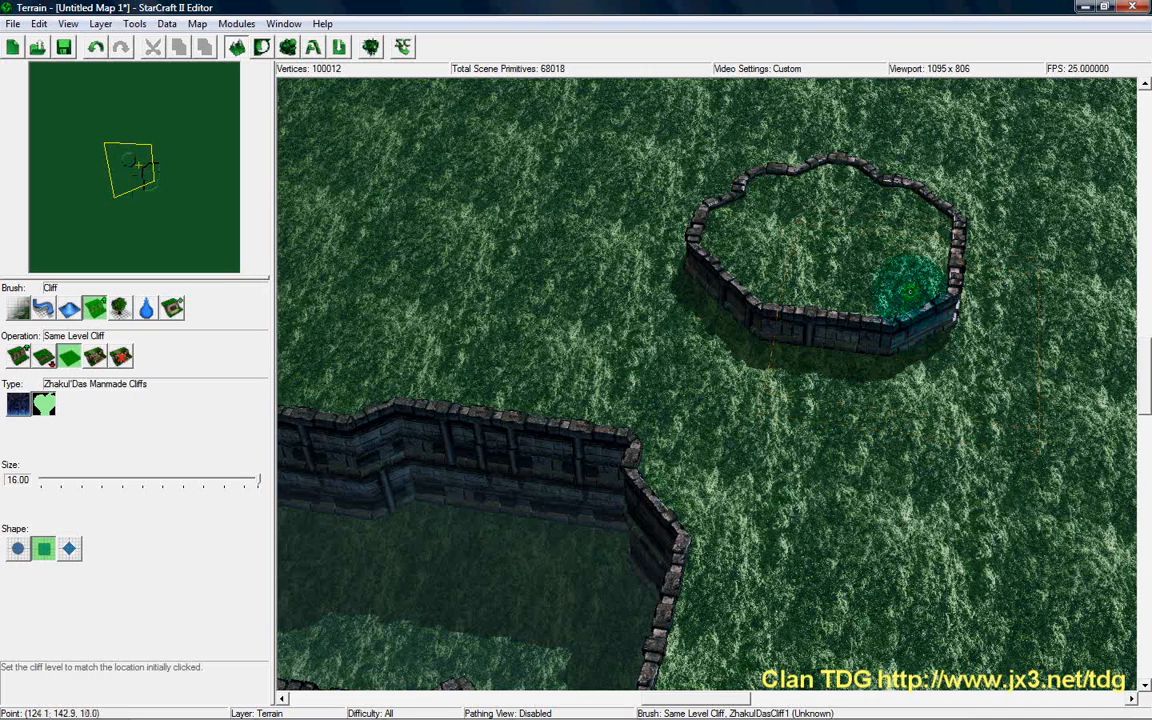
{"action": "left_click", "coordinate": [824, 270]}
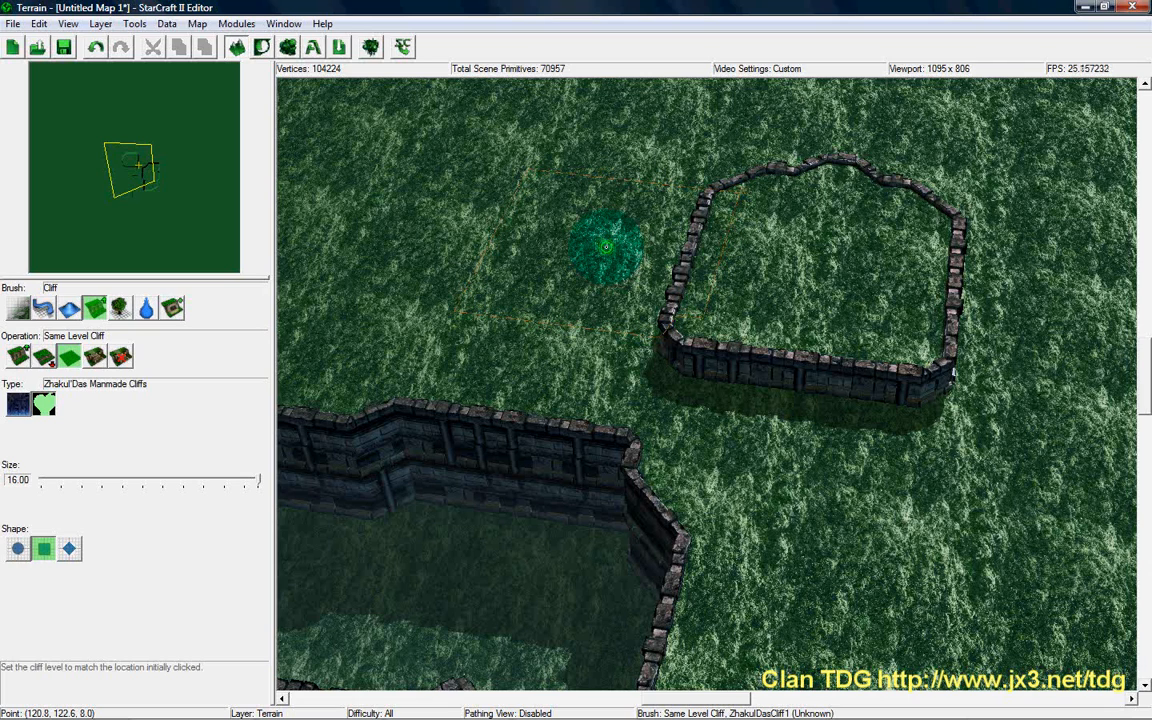
{"action": "mouse_move", "coordinate": [606, 246]}
{"action": "left_mouse_down"}
{"action": "mouse_move", "coordinate": [652, 262]}
{"action": "mouse_move", "coordinate": [643, 257]}
{"action": "mouse_move", "coordinate": [638, 278]}
{"action": "left_mouse_up"}
{"action": "left_click_drag", "start_coordinate": [733, 268], "coordinate": [749, 197]}
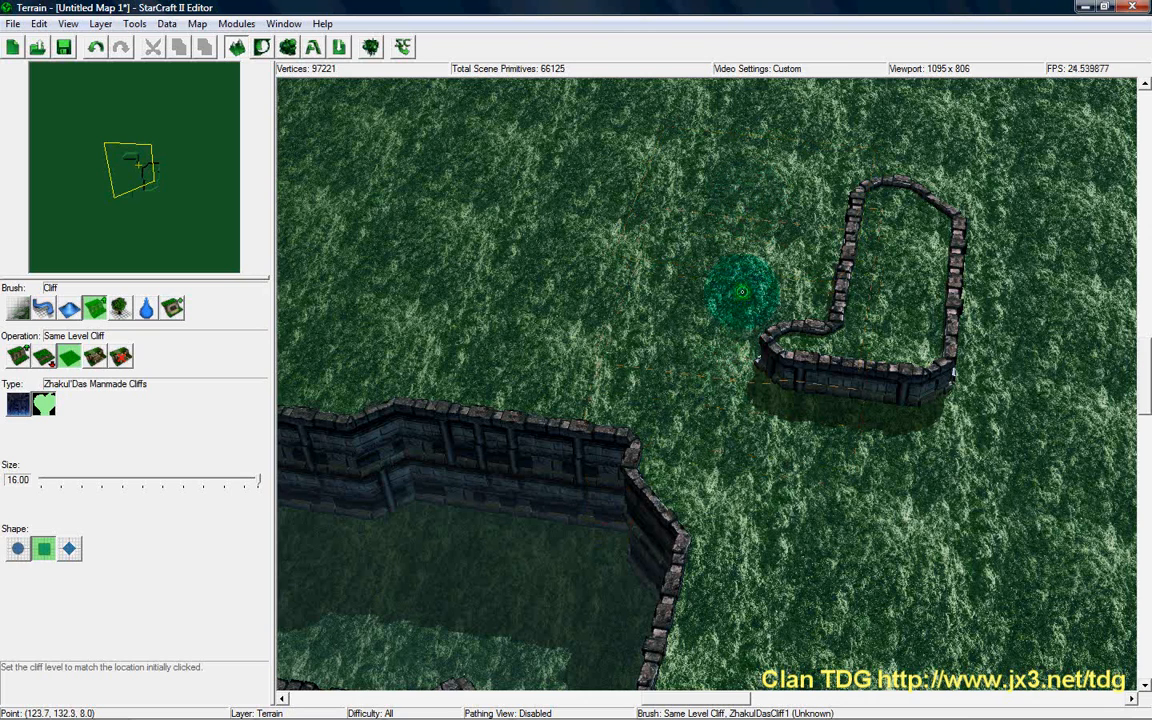
Step: Add a ramp to the straight long edge of the L-shaped manmade plateau
{"action": "left_click", "coordinate": [95, 360]}
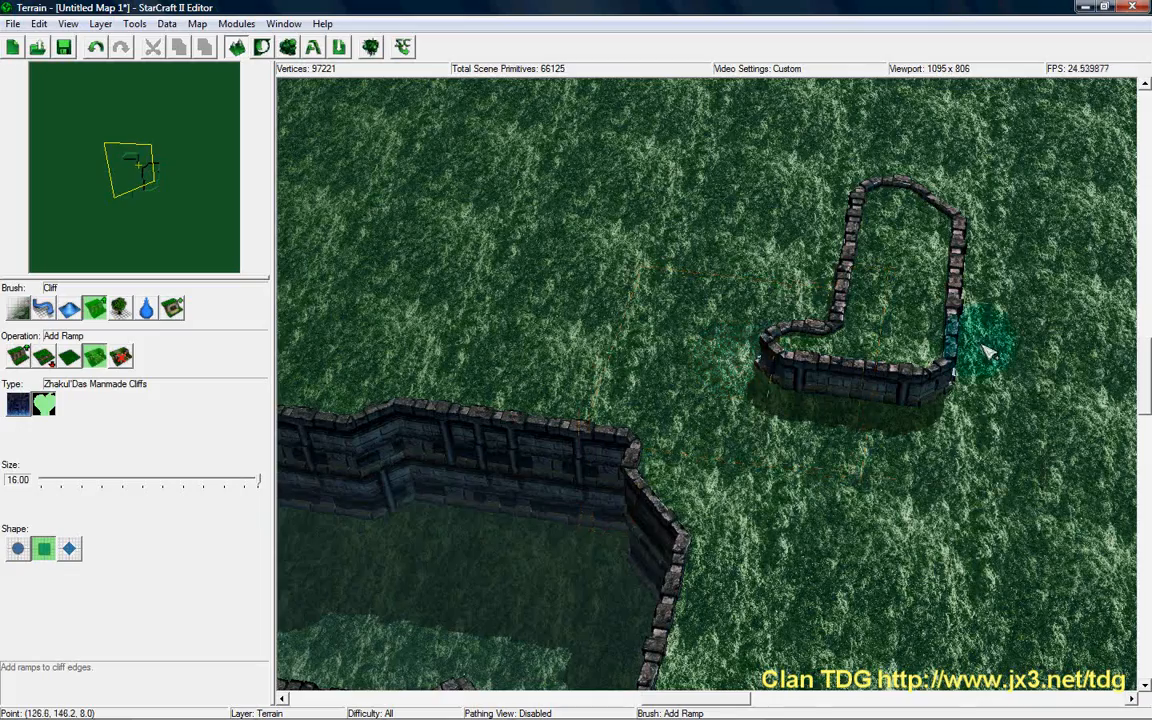
{"action": "right_click_drag", "start_coordinate": [1095, 336], "coordinate": [818, 320]}
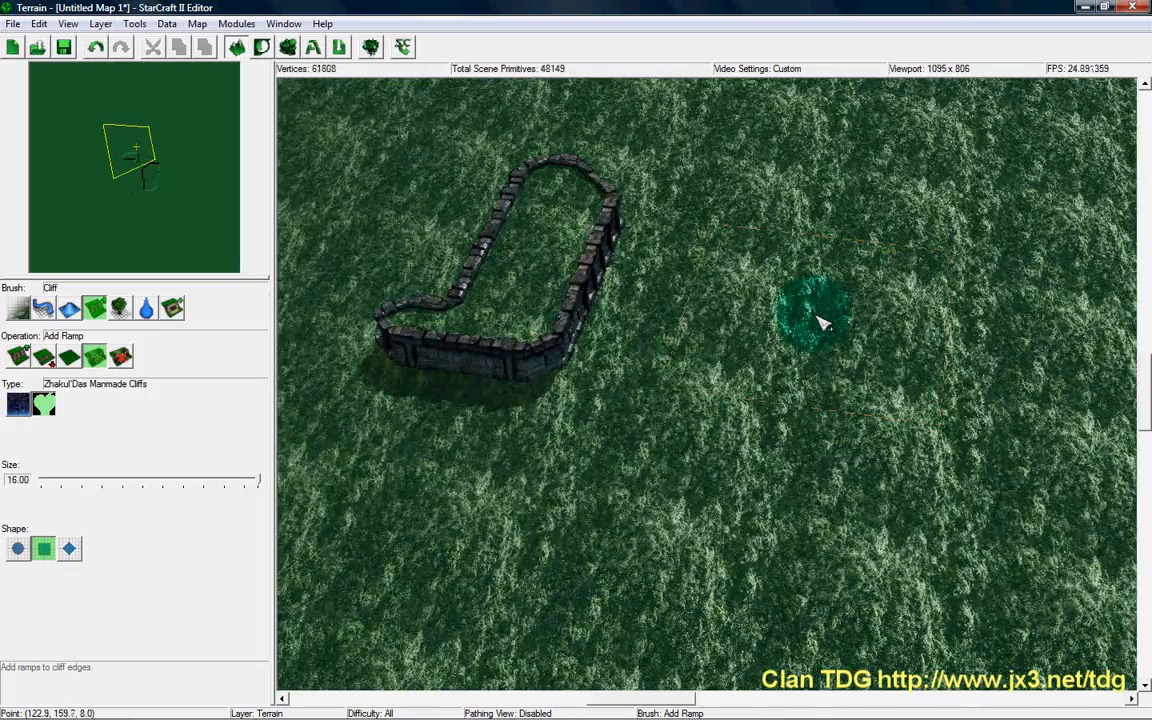
{"action": "right_click_drag", "start_coordinate": [815, 271], "coordinate": [123, 304], "text": "ctrl"}
{"action": "right_click_drag", "start_coordinate": [839, 318], "coordinate": [831, 404], "text": "ctrl"}
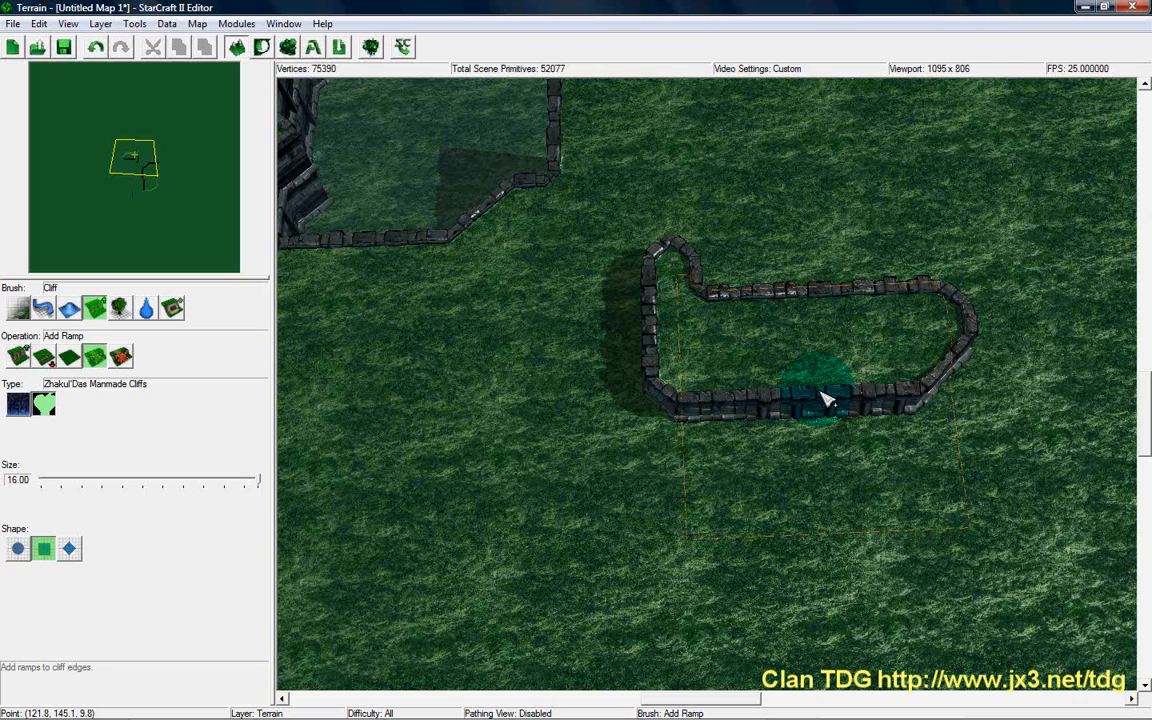
{"action": "left_click", "coordinate": [826, 400]}
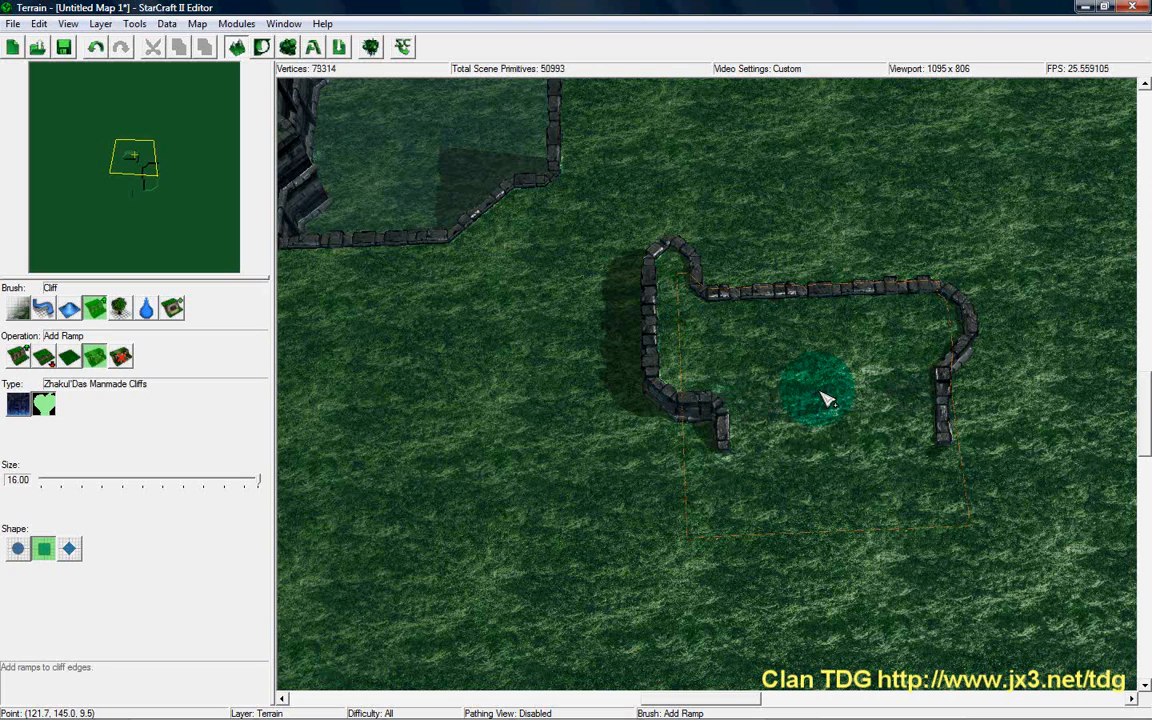
Step: Add a second ramp on the opposite long side of the manmade plateau
{"action": "right_click_drag", "start_coordinate": [897, 437], "coordinate": [378, 301], "text": "ctrl"}
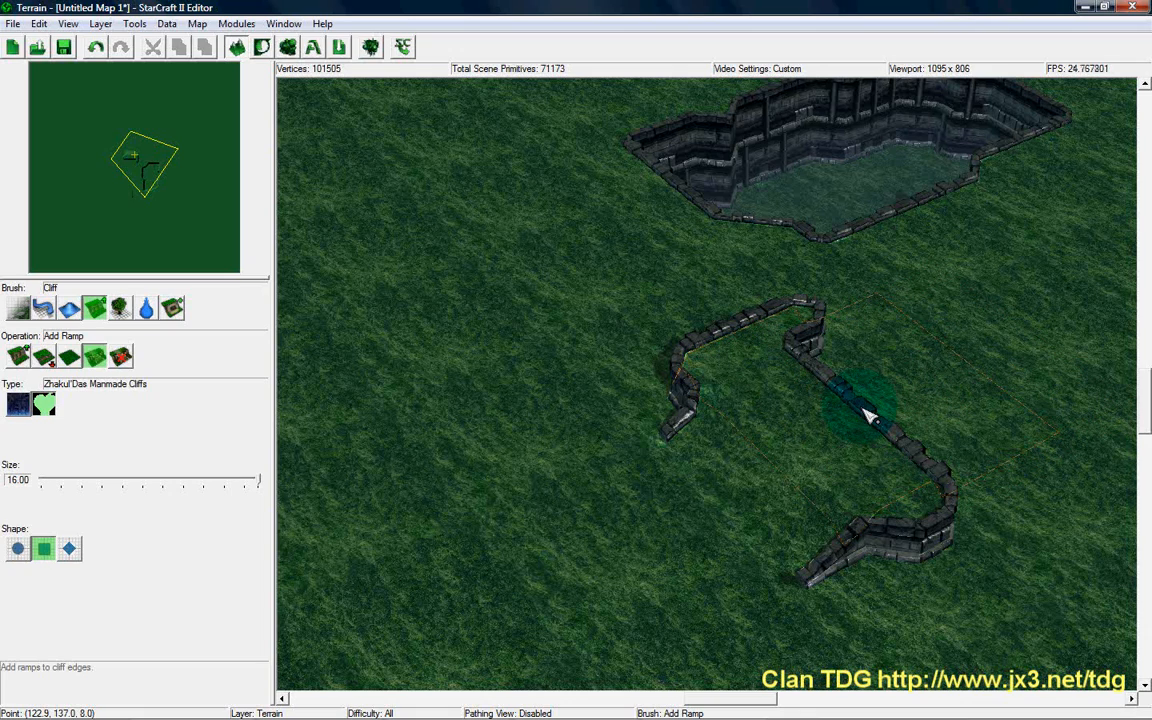
{"action": "right_click_drag", "start_coordinate": [980, 386], "coordinate": [437, 437], "text": "ctrl"}
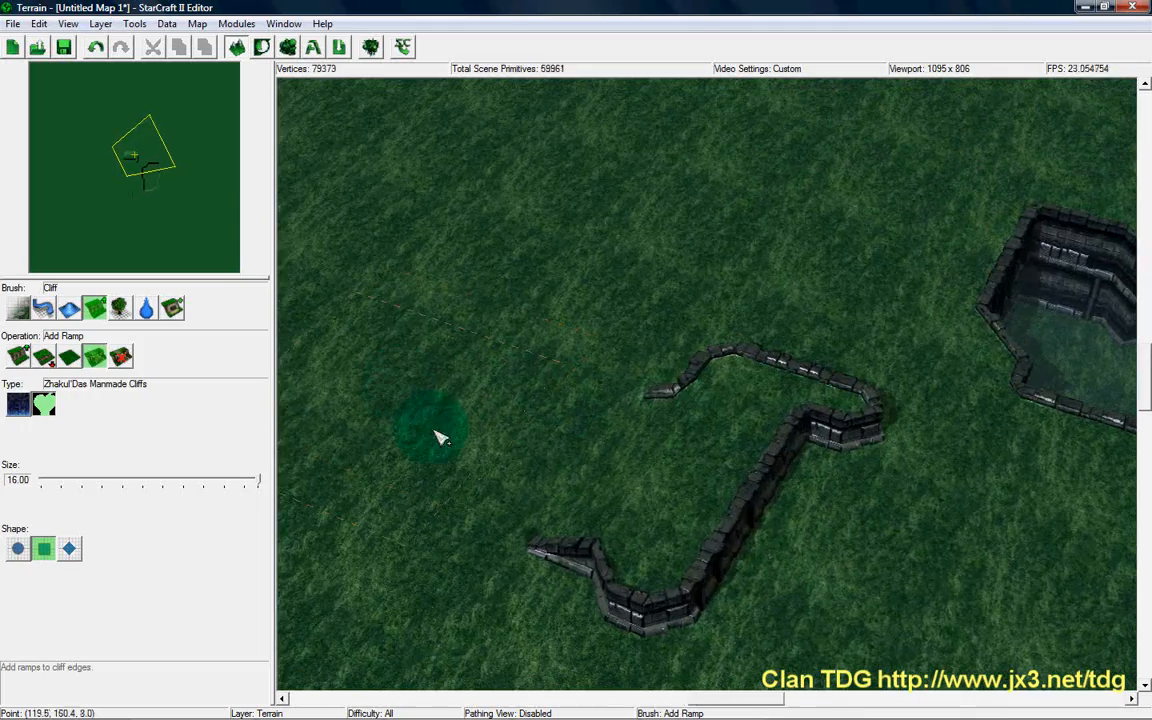
{"action": "left_click", "coordinate": [740, 524]}
{"action": "right_click_drag", "start_coordinate": [766, 506], "coordinate": [699, 450], "text": "ctrl"}
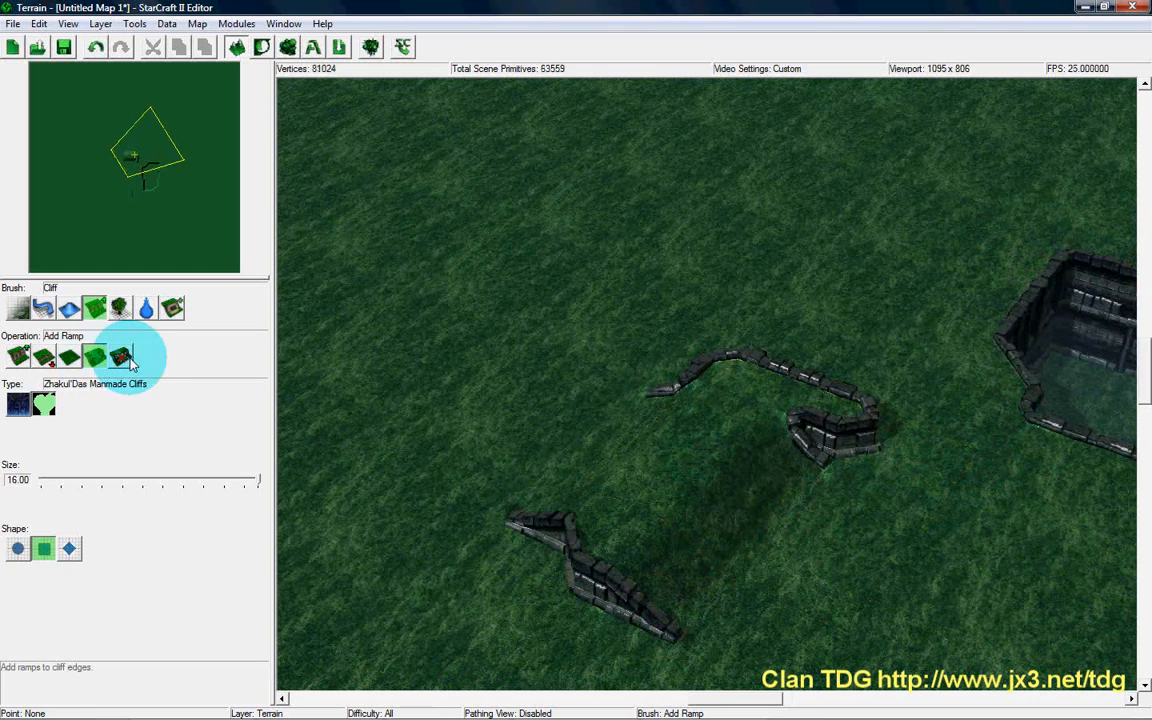
Step: Remove the ramps from the manmade plateau with the Remove Ramp operation
{"action": "left_click", "coordinate": [128, 357]}
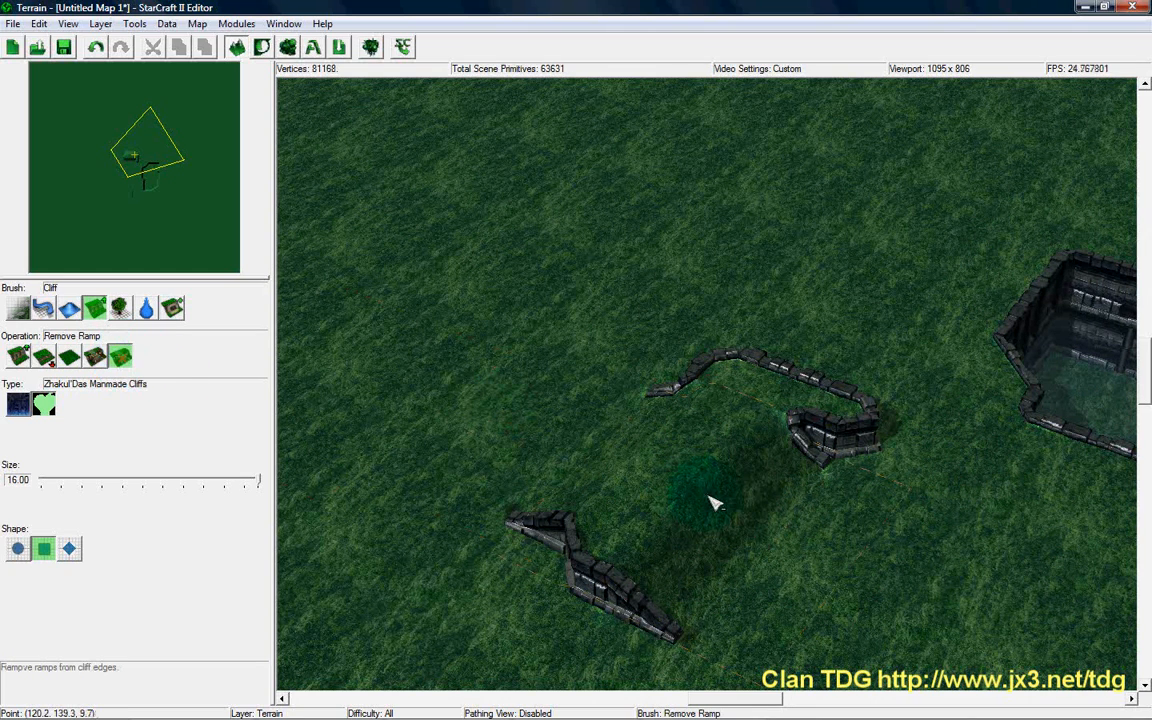
{"action": "left_click", "coordinate": [700, 497]}
{"action": "left_click", "coordinate": [623, 452]}
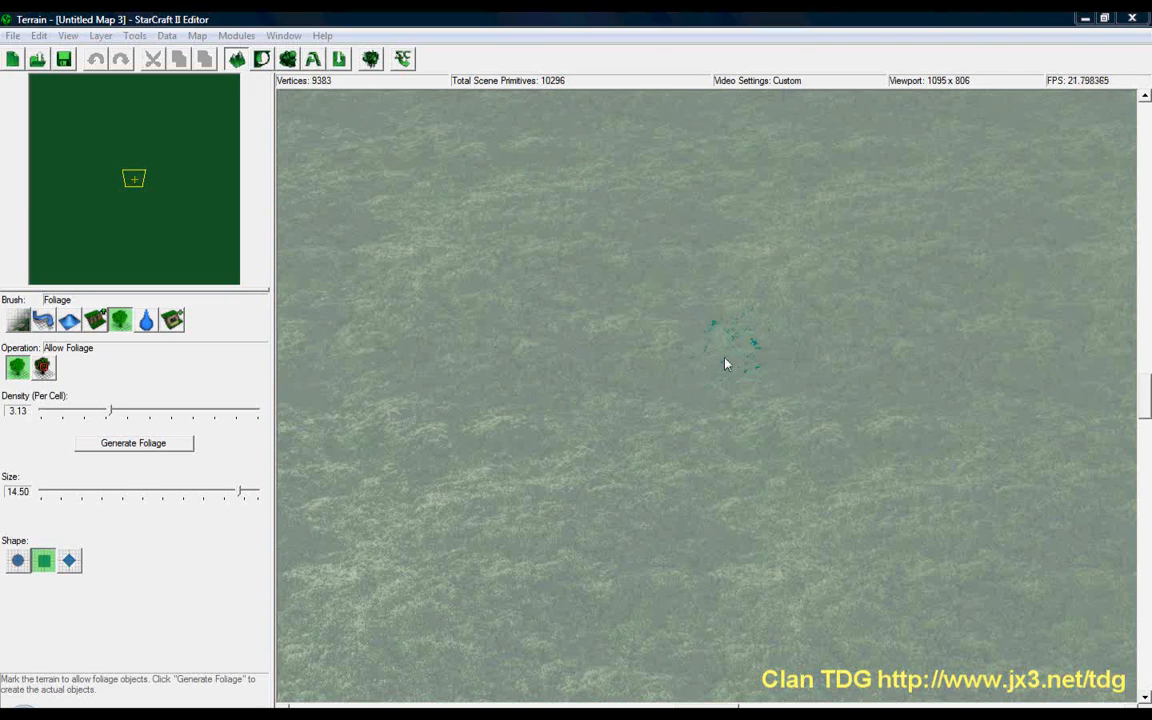
{"action": "left_click", "coordinate": [726, 364]}
{"action": "scroll", "coordinate": [716, 367], "scroll_direction": "up", "scroll_amount": 3}
{"action": "scroll", "coordinate": [655, 335], "scroll_direction": "down", "scroll_amount": 5}
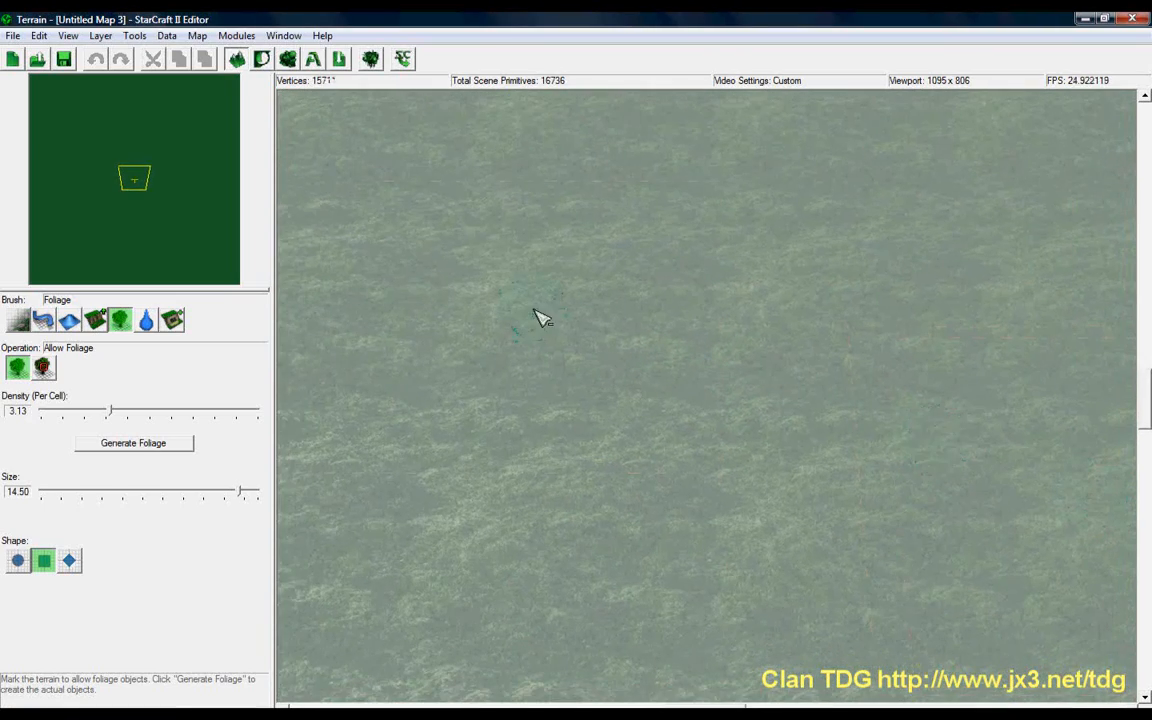
Step: Paint a large patch of terrain with the square Allow Foliage brush at size 14.50
{"action": "scroll", "coordinate": [813, 501], "scroll_direction": "down", "scroll_amount": 6}
{"action": "scroll", "coordinate": [720, 499], "scroll_direction": "up", "scroll_amount": 3}
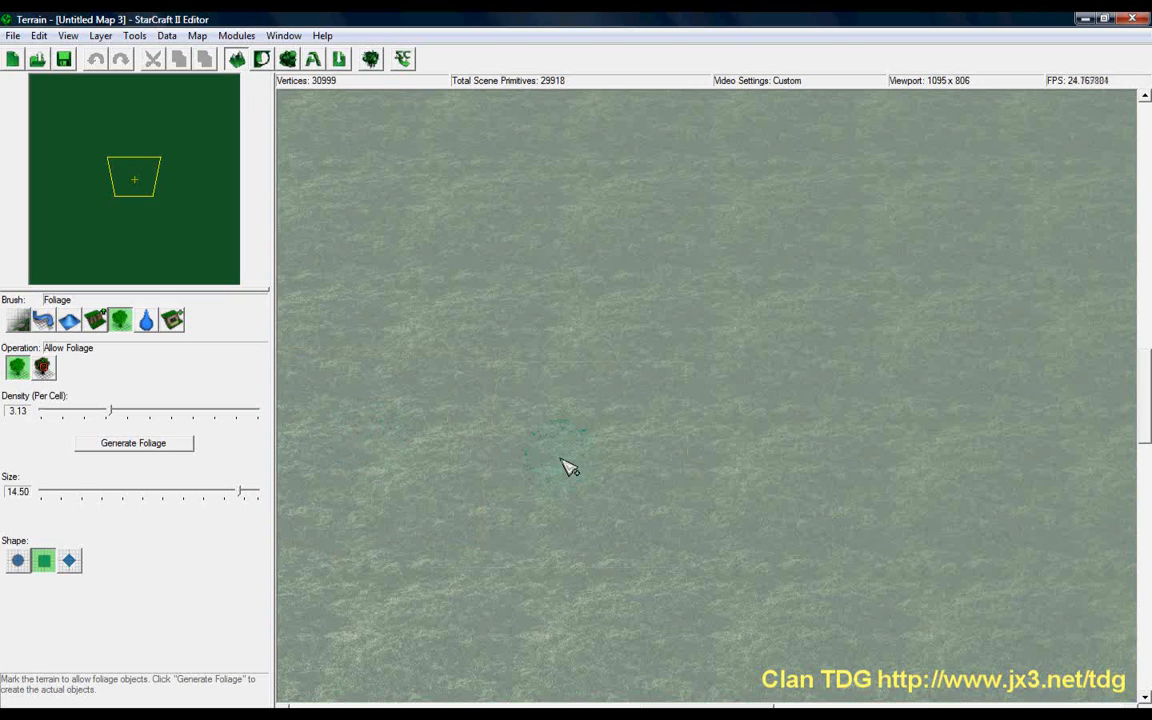
{"action": "left_click", "coordinate": [660, 420]}
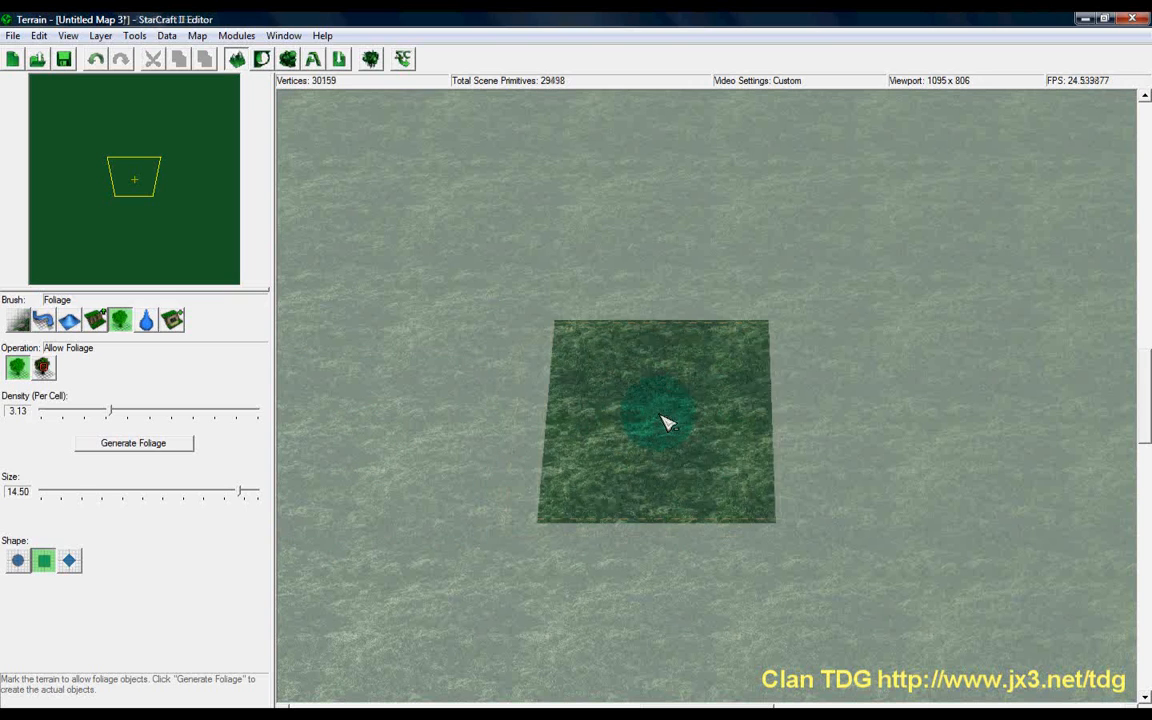
{"action": "left_click", "coordinate": [663, 280]}
{"action": "left_click", "coordinate": [740, 240]}
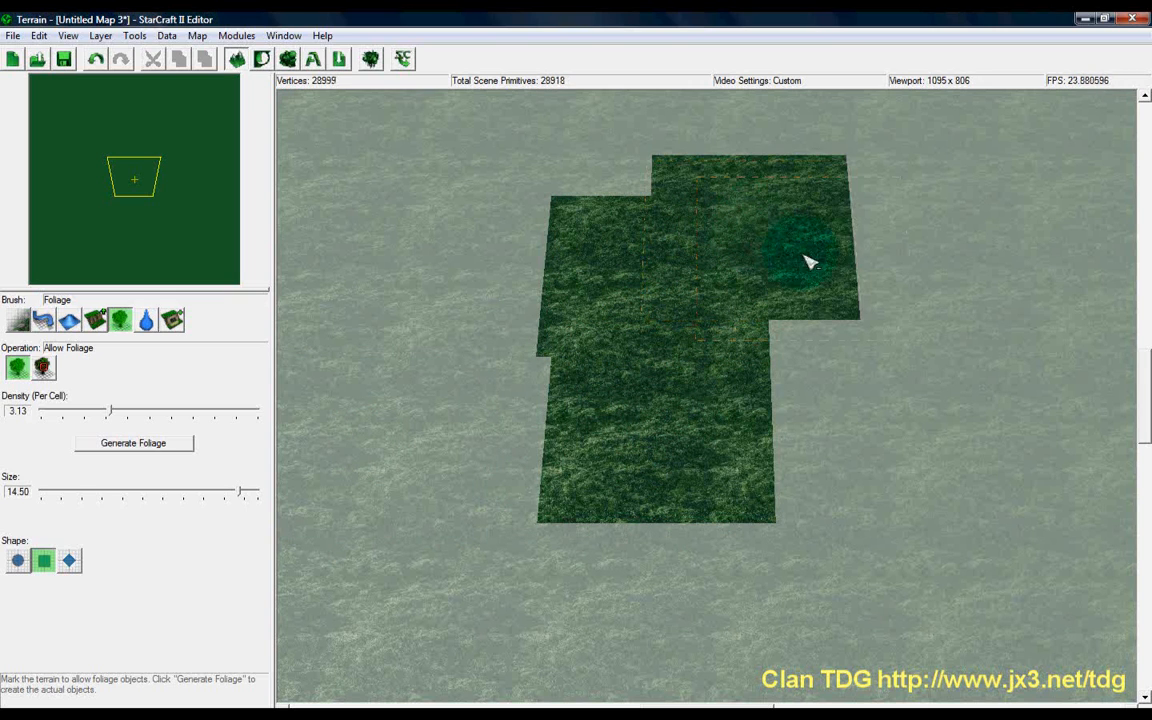
{"action": "mouse_move", "coordinate": [835, 278]}
{"action": "left_mouse_down"}
{"action": "mouse_move", "coordinate": [921, 440]}
{"action": "mouse_move", "coordinate": [913, 501]}
{"action": "mouse_move", "coordinate": [730, 532]}
{"action": "mouse_move", "coordinate": [525, 448]}
{"action": "mouse_move", "coordinate": [519, 314]}
{"action": "mouse_move", "coordinate": [545, 216]}
{"action": "mouse_move", "coordinate": [589, 198]}
{"action": "mouse_move", "coordinate": [597, 238]}
{"action": "mouse_move", "coordinate": [566, 193]}
{"action": "mouse_move", "coordinate": [746, 219]}
{"action": "mouse_move", "coordinate": [972, 314]}
{"action": "mouse_move", "coordinate": [787, 575]}
{"action": "mouse_move", "coordinate": [496, 537]}
{"action": "mouse_move", "coordinate": [437, 301]}
{"action": "mouse_move", "coordinate": [807, 203]}
{"action": "mouse_move", "coordinate": [1072, 280]}
{"action": "mouse_move", "coordinate": [1031, 576]}
{"action": "mouse_move", "coordinate": [470, 586]}
{"action": "mouse_move", "coordinate": [363, 324]}
{"action": "mouse_move", "coordinate": [443, 147]}
{"action": "mouse_move", "coordinate": [975, 188]}
{"action": "mouse_move", "coordinate": [1054, 411]}
{"action": "mouse_move", "coordinate": [689, 579]}
{"action": "mouse_move", "coordinate": [590, 578]}
{"action": "left_mouse_up"}
Step: Generate foliage at a density of 3.13 per cell and inspect the result at the map's outer edge
{"action": "mouse_move", "coordinate": [1145, 414]}
{"action": "left_mouse_down"}
{"action": "mouse_move", "coordinate": [1147, 440]}
{"action": "mouse_move", "coordinate": [1141, 386]}
{"action": "left_mouse_up"}
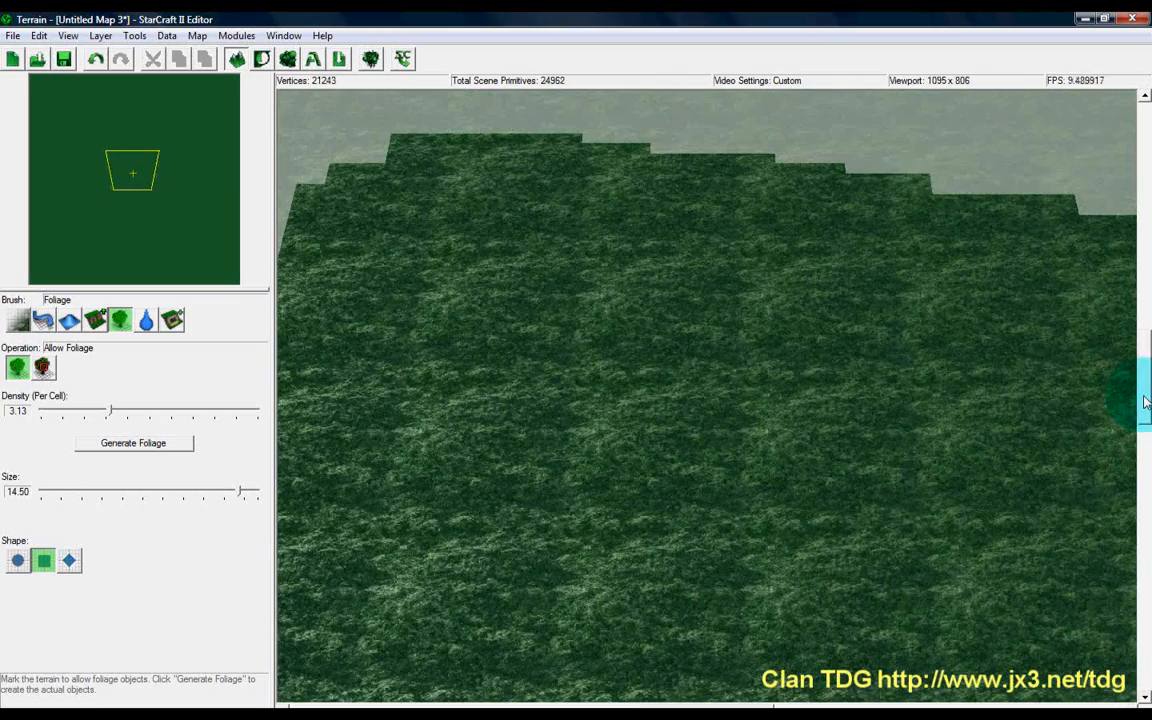
{"action": "left_click", "coordinate": [161, 451]}
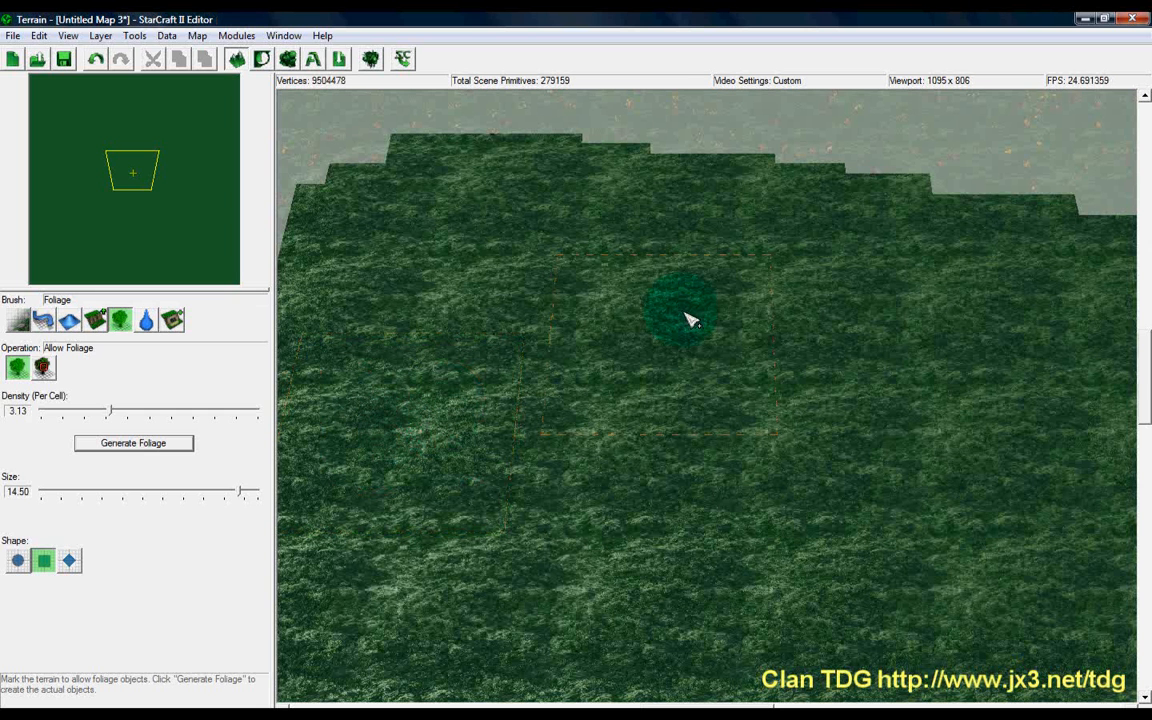
{"action": "left_click_drag", "start_coordinate": [1144, 387], "coordinate": [1146, 200]}
{"action": "left_click_drag", "start_coordinate": [678, 706], "coordinate": [974, 706]}
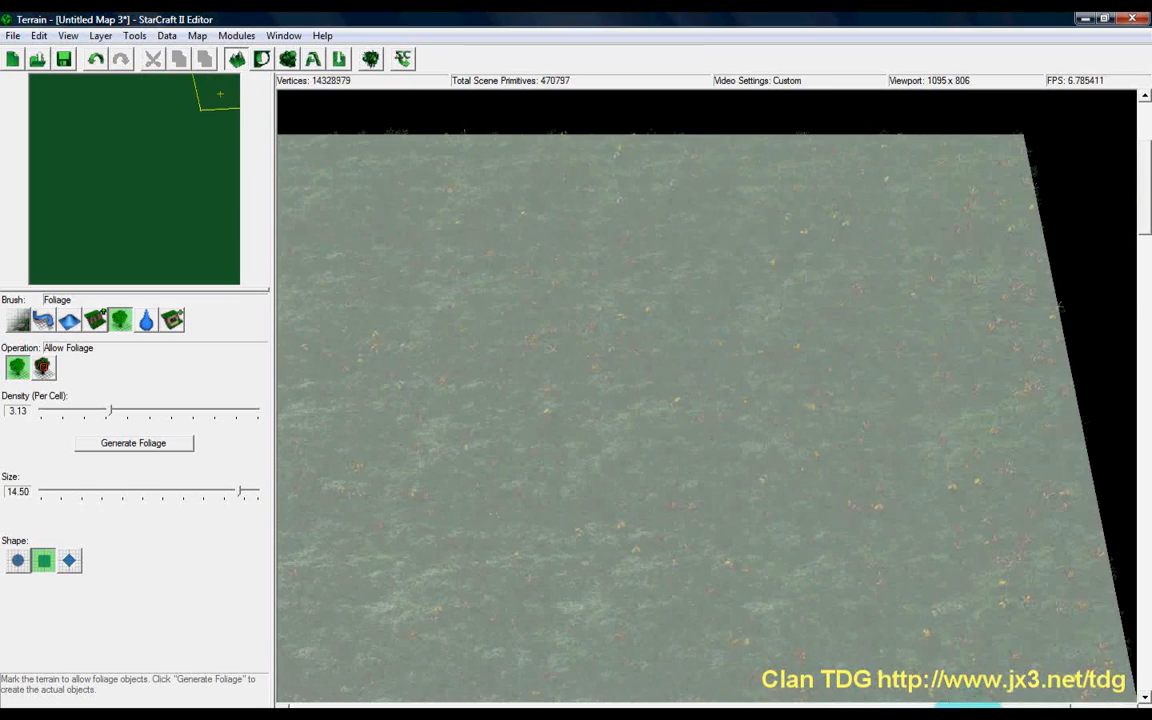
{"action": "left_click_drag", "start_coordinate": [1146, 222], "coordinate": [1146, 473]}
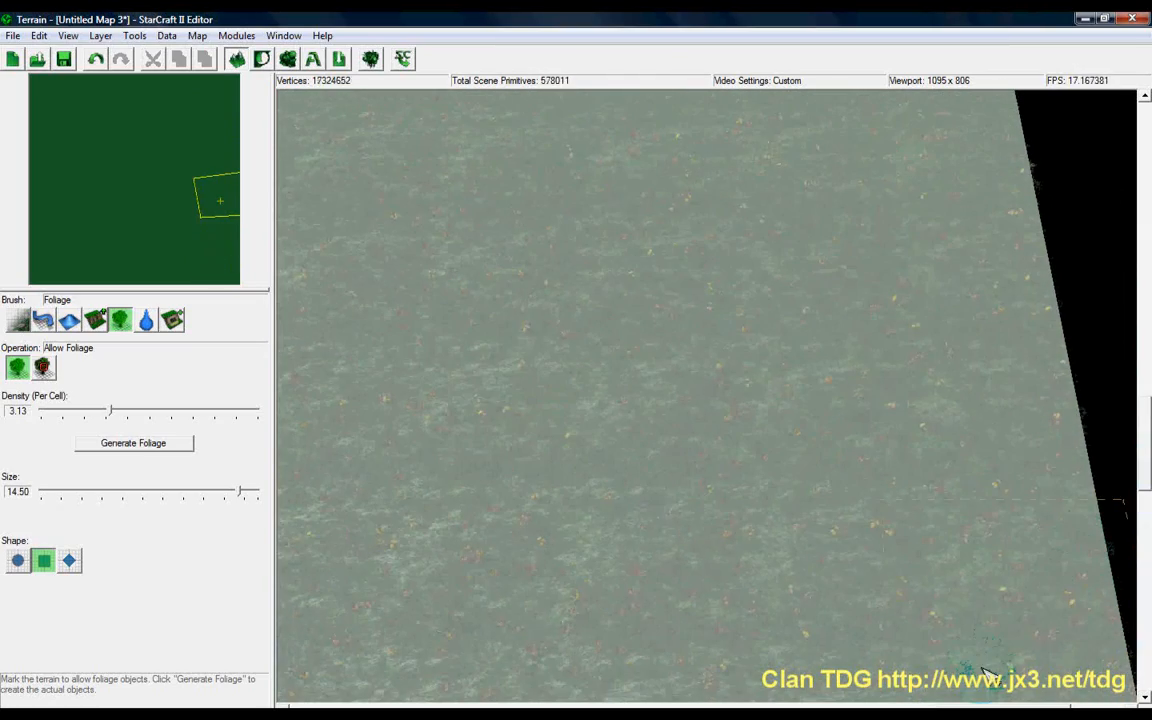
{"action": "left_click_drag", "start_coordinate": [1008, 706], "coordinate": [697, 706]}
{"action": "left_click_drag", "start_coordinate": [1149, 464], "coordinate": [1143, 405]}
Step: Extend the painted patch sideways over the planted foliage with the square Disallow Foliage brush at size 14.50
{"action": "left_click", "coordinate": [45, 368]}
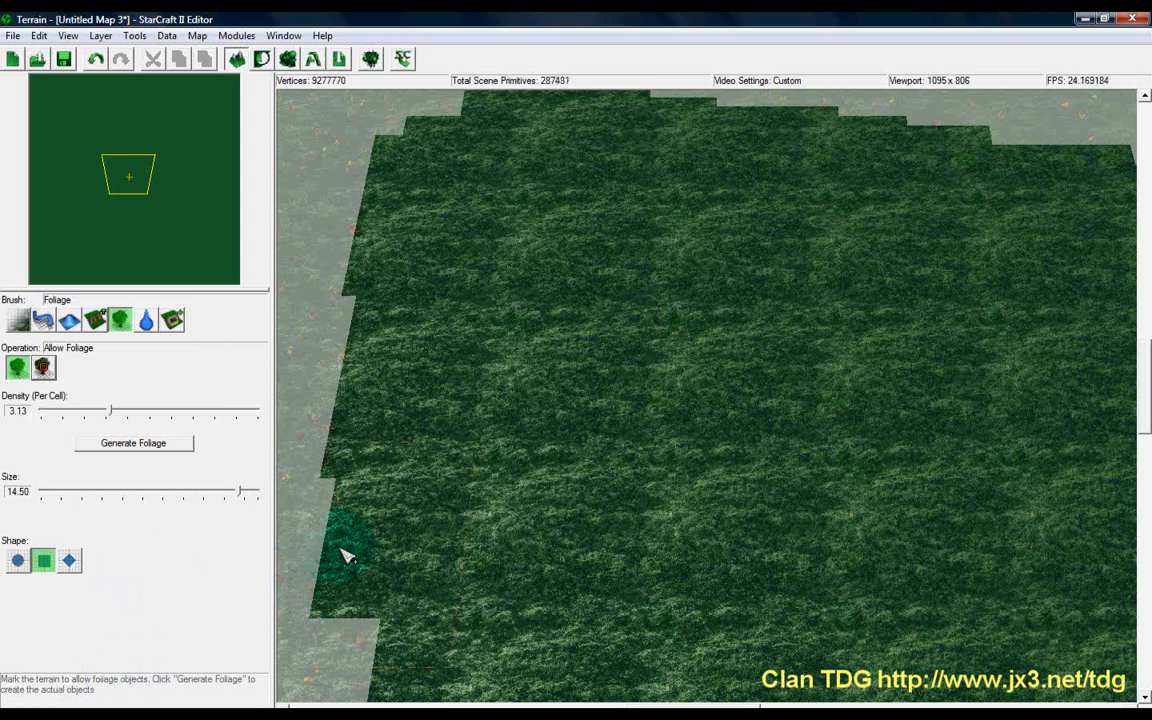
{"action": "left_click", "coordinate": [43, 369]}
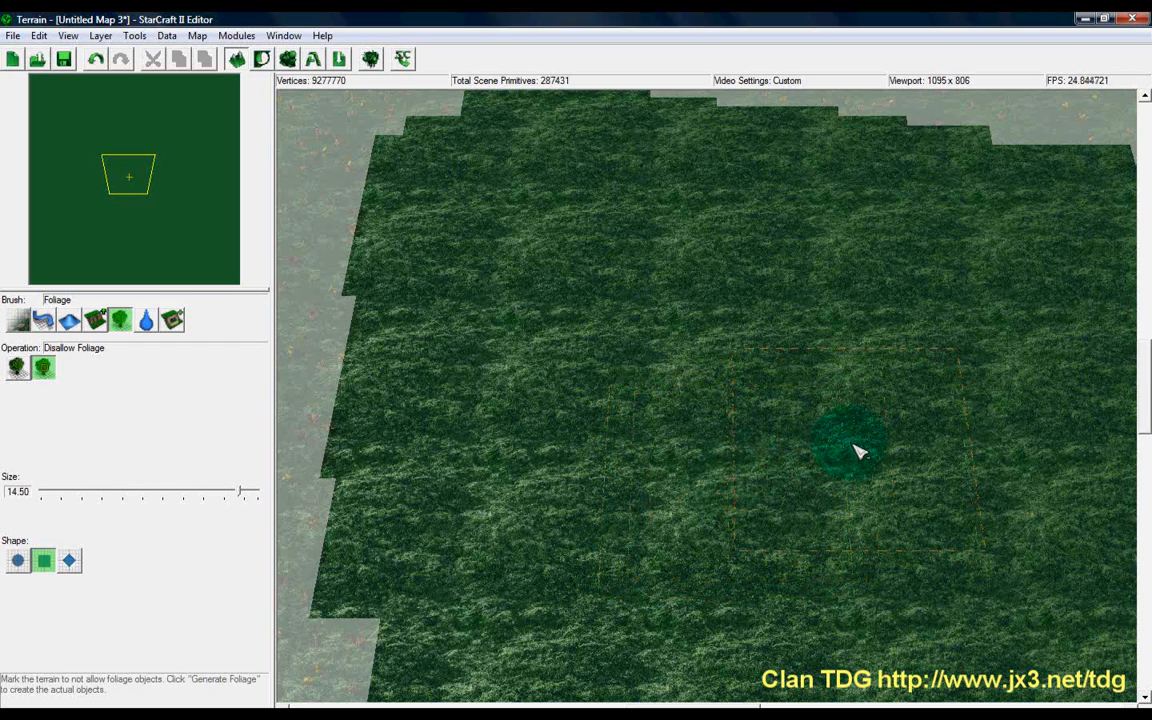
{"action": "left_click_drag", "start_coordinate": [315, 256], "coordinate": [308, 580]}
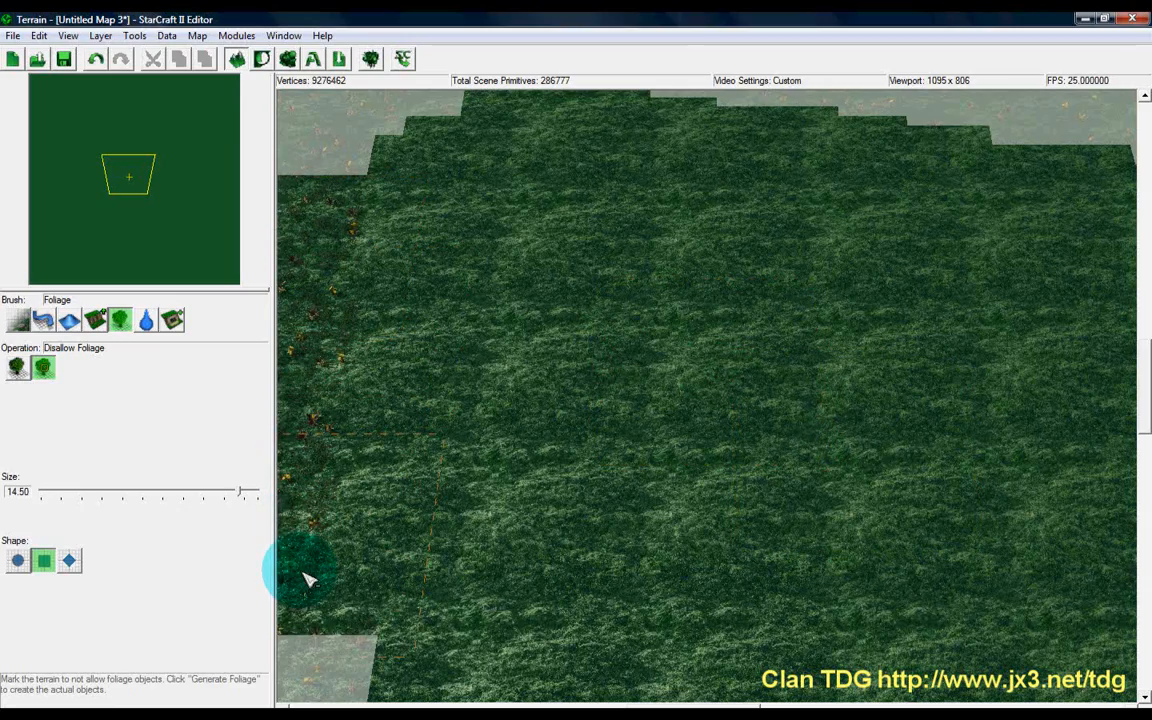
{"action": "left_click_drag", "start_coordinate": [670, 706], "coordinate": [589, 706]}
{"action": "left_click", "coordinate": [610, 444]}
{"action": "mouse_move", "coordinate": [615, 450]}
{"action": "left_mouse_down"}
{"action": "mouse_move", "coordinate": [602, 188]}
{"action": "mouse_move", "coordinate": [676, 175]}
{"action": "mouse_move", "coordinate": [481, 206]}
{"action": "mouse_move", "coordinate": [453, 185]}
{"action": "mouse_move", "coordinate": [417, 216]}
{"action": "mouse_move", "coordinate": [401, 473]}
{"action": "mouse_move", "coordinate": [546, 538]}
{"action": "mouse_move", "coordinate": [680, 575]}
{"action": "mouse_move", "coordinate": [566, 604]}
{"action": "left_mouse_up"}
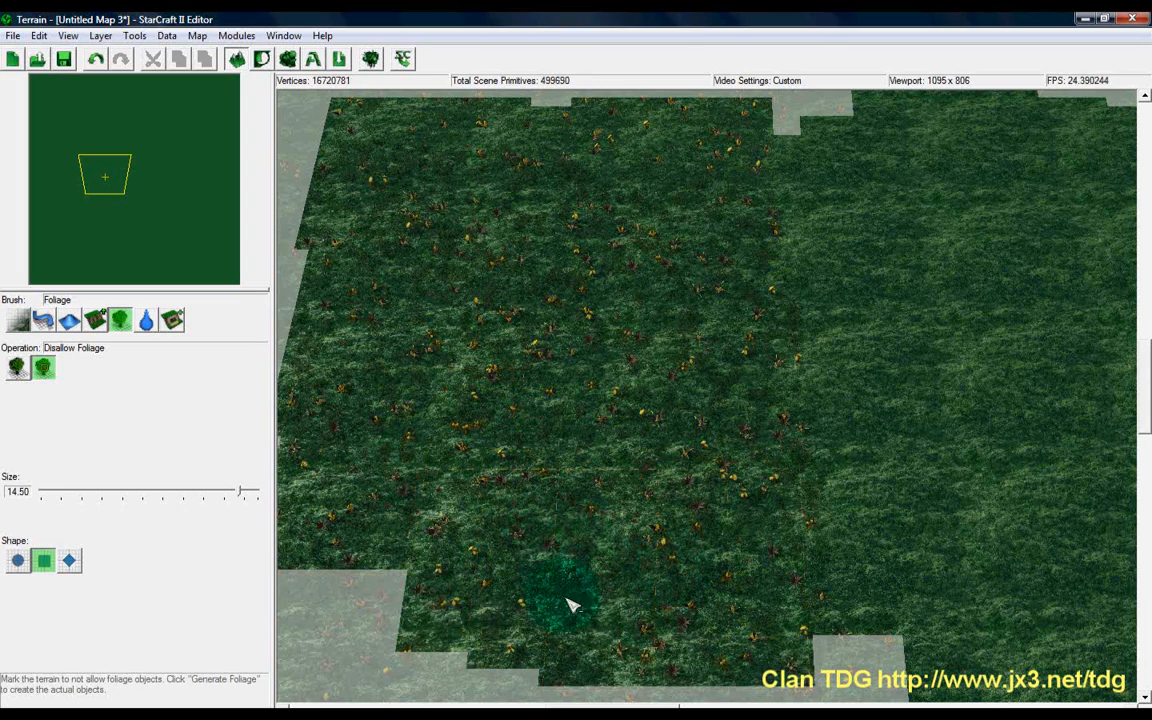
{"action": "left_click_drag", "start_coordinate": [641, 706], "coordinate": [614, 706]}
{"action": "mouse_move", "coordinate": [563, 630]}
{"action": "left_mouse_down"}
{"action": "mouse_move", "coordinate": [437, 490]}
{"action": "mouse_move", "coordinate": [445, 190]}
{"action": "mouse_move", "coordinate": [467, 165]}
{"action": "mouse_move", "coordinate": [591, 152]}
{"action": "mouse_move", "coordinate": [828, 165]}
{"action": "mouse_move", "coordinate": [892, 149]}
{"action": "left_mouse_up"}
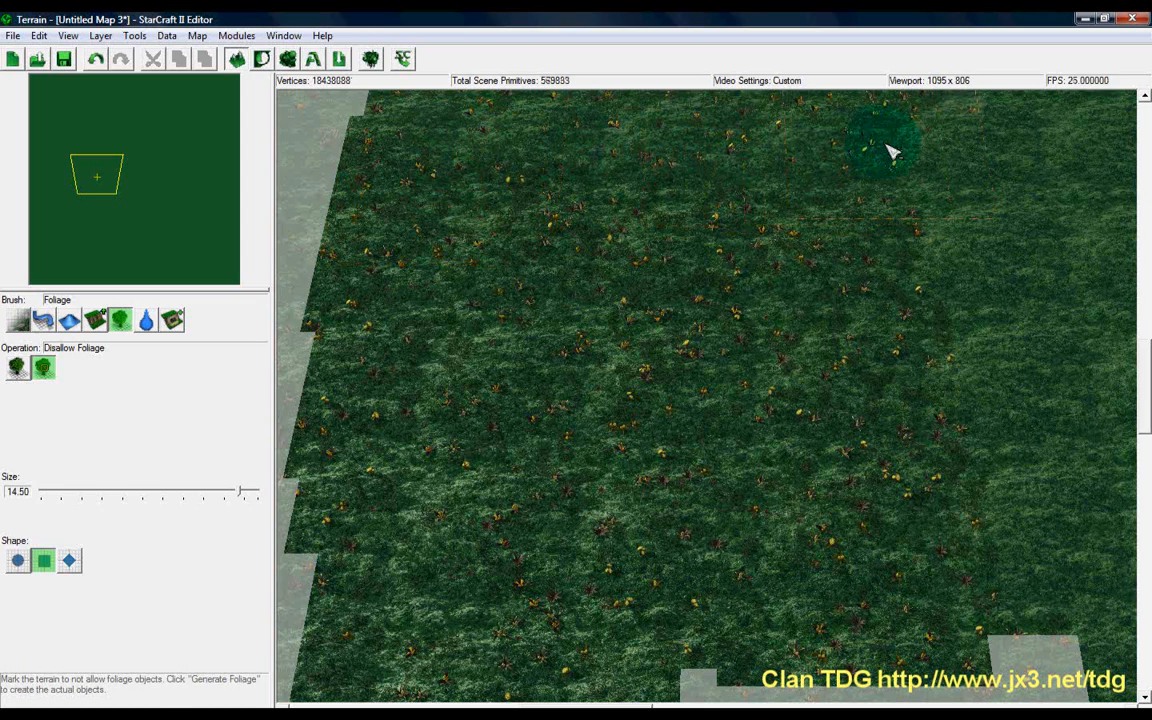
Step: Regenerate the foliage from the Allow Foliage operation at a density of 3.13 and check the edge of the painted patch
{"action": "left_click", "coordinate": [17, 369]}
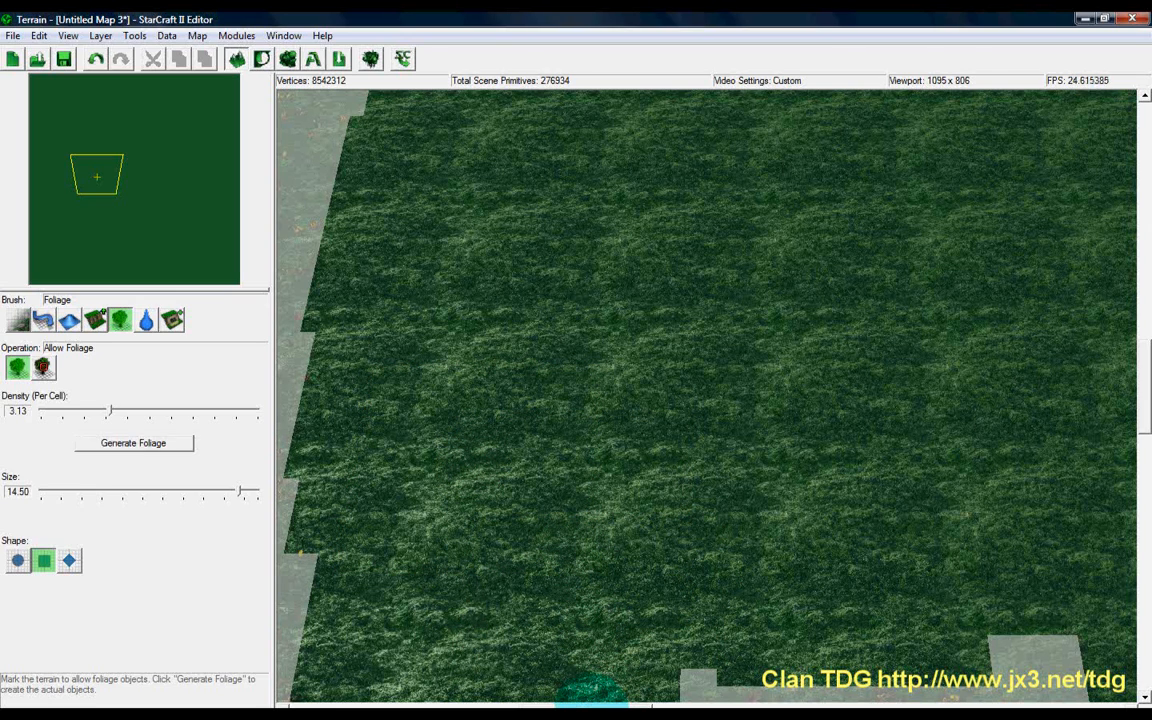
{"action": "left_click_drag", "start_coordinate": [592, 706], "coordinate": [567, 706]}
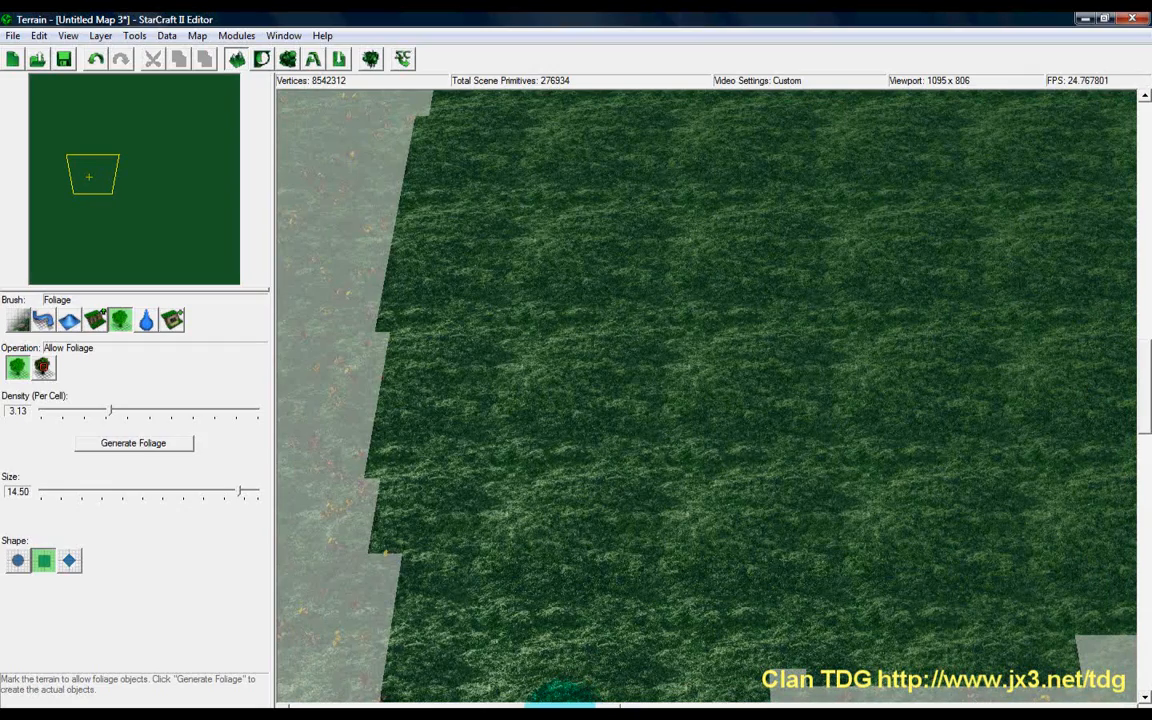
{"action": "left_click_drag", "start_coordinate": [567, 706], "coordinate": [606, 706]}
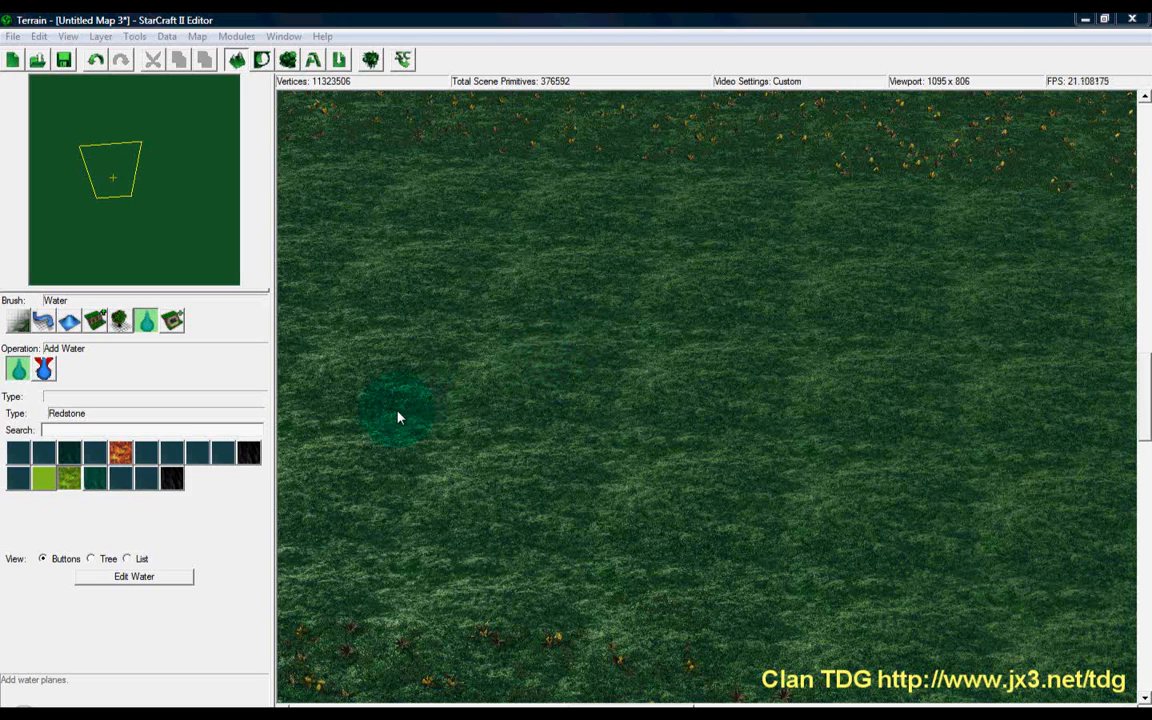
Step: Add a rectangular plane of Default (Unnamed) water on the bare grass between the foliage areas
{"action": "left_click", "coordinate": [18, 455]}
{"action": "left_click", "coordinate": [44, 458]}
{"action": "left_click", "coordinate": [70, 455]}
{"action": "left_click", "coordinate": [95, 456]}
{"action": "left_click", "coordinate": [140, 457]}
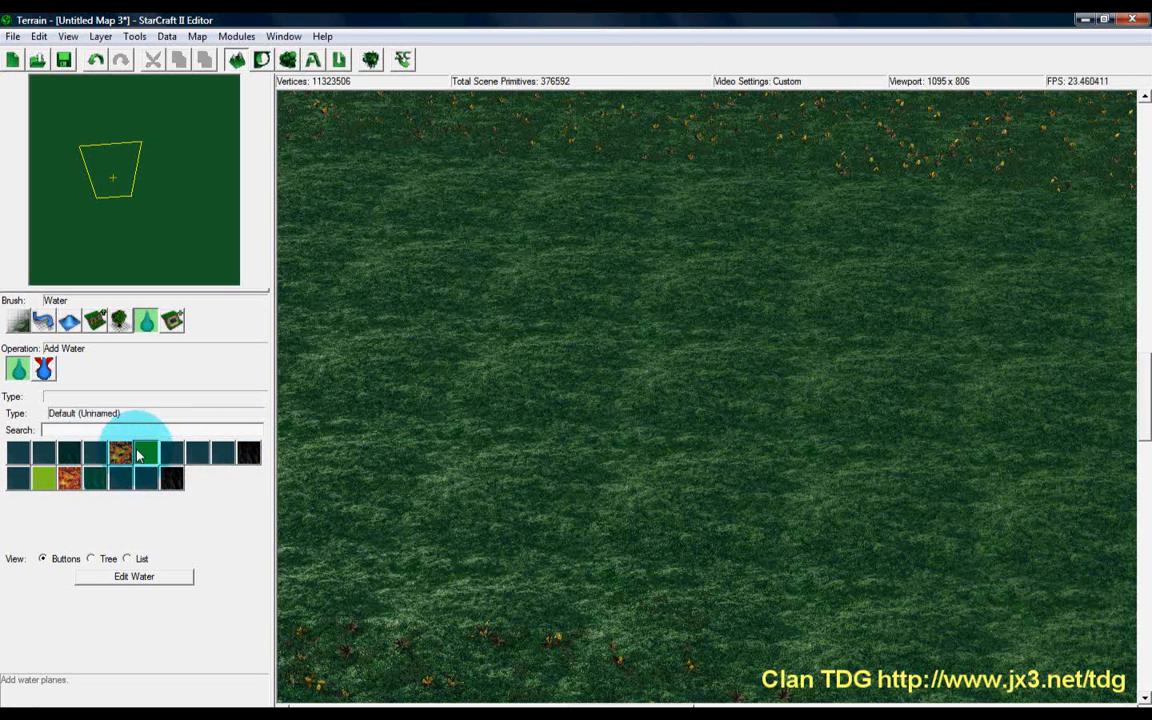
{"action": "mouse_move", "coordinate": [571, 373]}
{"action": "left_mouse_down"}
{"action": "mouse_move", "coordinate": [663, 303]}
{"action": "mouse_move", "coordinate": [710, 402]}
{"action": "mouse_move", "coordinate": [599, 309]}
{"action": "mouse_move", "coordinate": [535, 450]}
{"action": "left_mouse_up"}
{"action": "mouse_move", "coordinate": [620, 460]}
{"action": "left_mouse_down"}
{"action": "mouse_move", "coordinate": [746, 458]}
{"action": "mouse_move", "coordinate": [789, 478]}
{"action": "mouse_move", "coordinate": [812, 411]}
{"action": "mouse_move", "coordinate": [815, 321]}
{"action": "mouse_move", "coordinate": [522, 316]}
{"action": "mouse_move", "coordinate": [586, 496]}
{"action": "left_mouse_up"}
{"action": "mouse_move", "coordinate": [935, 470]}
{"action": "left_mouse_down"}
{"action": "mouse_move", "coordinate": [913, 347]}
{"action": "mouse_move", "coordinate": [501, 437]}
{"action": "mouse_move", "coordinate": [571, 571]}
{"action": "mouse_move", "coordinate": [700, 560]}
{"action": "left_mouse_up"}
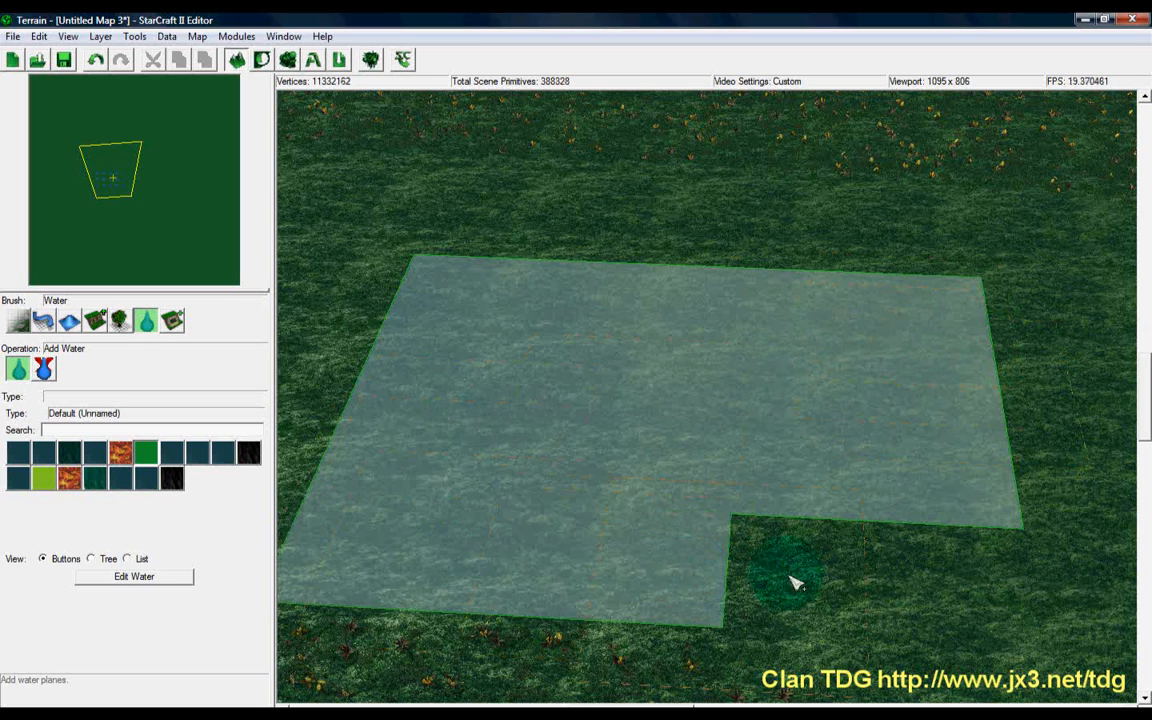
{"action": "mouse_move", "coordinate": [795, 582]}
{"action": "left_mouse_down"}
{"action": "mouse_move", "coordinate": [913, 576]}
{"action": "mouse_move", "coordinate": [771, 494]}
{"action": "left_mouse_up"}
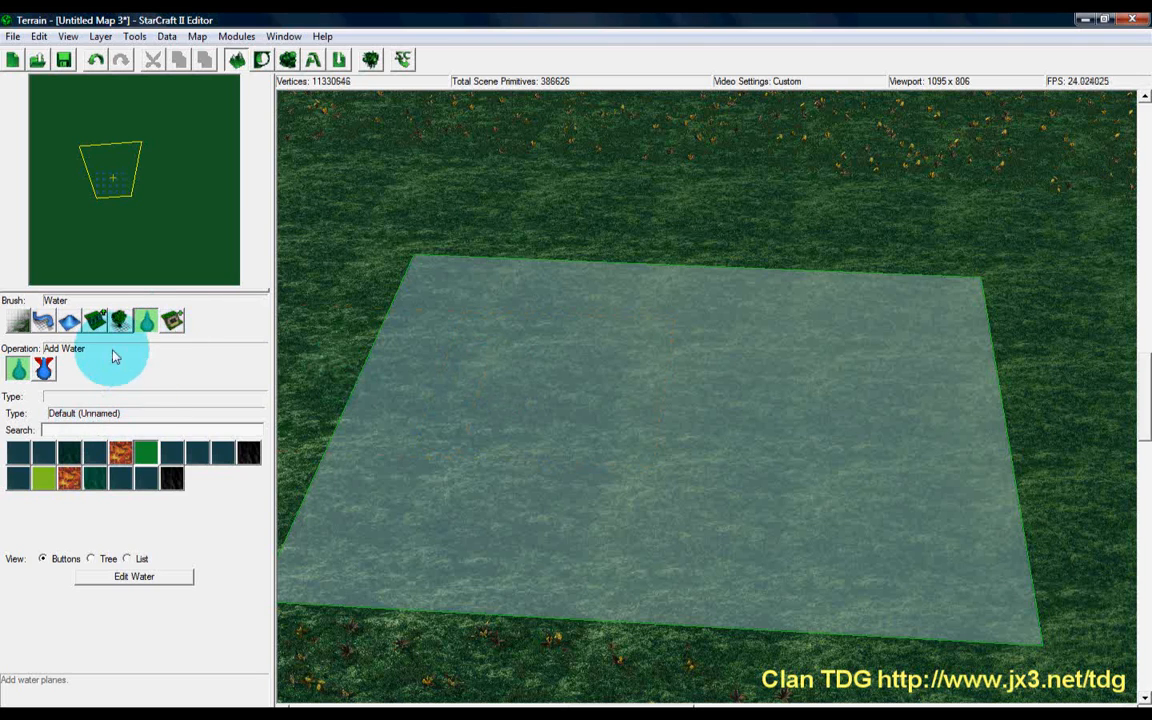
Step: Remove the Default (Unnamed) water plane and add a Haven Creep plane in the same area
{"action": "left_click", "coordinate": [46, 371]}
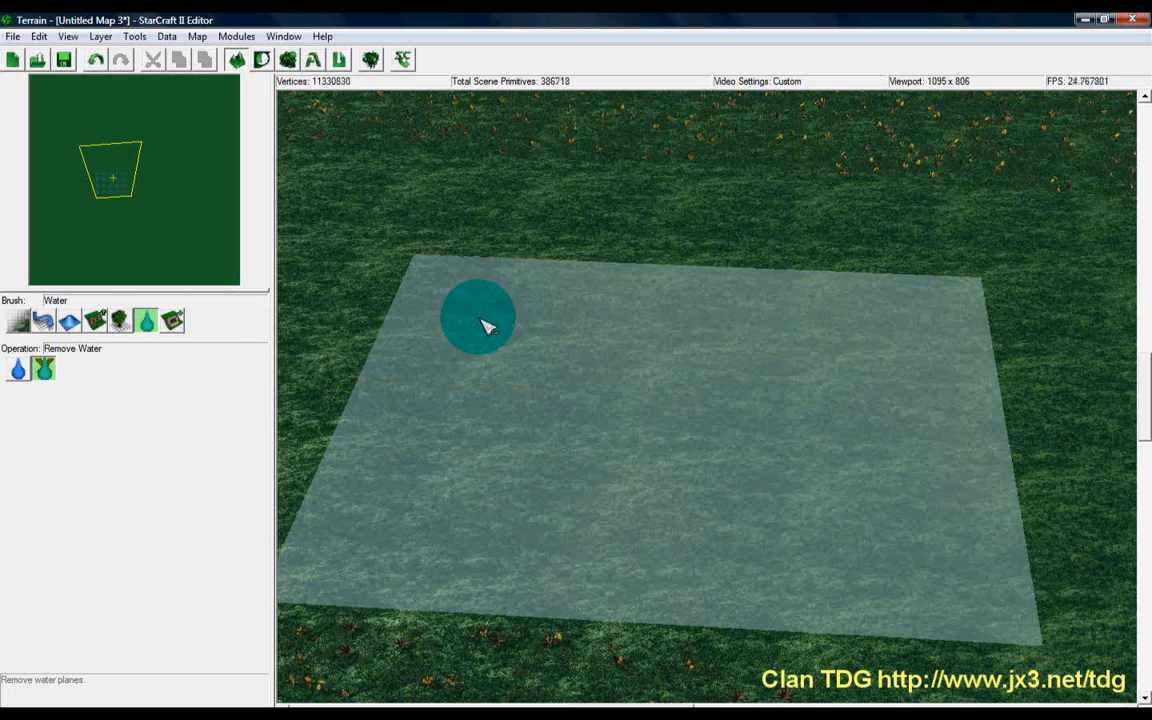
{"action": "mouse_move", "coordinate": [489, 319]}
{"action": "left_mouse_down"}
{"action": "mouse_move", "coordinate": [643, 329]}
{"action": "mouse_move", "coordinate": [948, 487]}
{"action": "mouse_move", "coordinate": [764, 617]}
{"action": "mouse_move", "coordinate": [391, 545]}
{"action": "mouse_move", "coordinate": [401, 411]}
{"action": "mouse_move", "coordinate": [505, 388]}
{"action": "mouse_move", "coordinate": [681, 388]}
{"action": "mouse_move", "coordinate": [828, 442]}
{"action": "mouse_move", "coordinate": [828, 311]}
{"action": "left_mouse_up"}
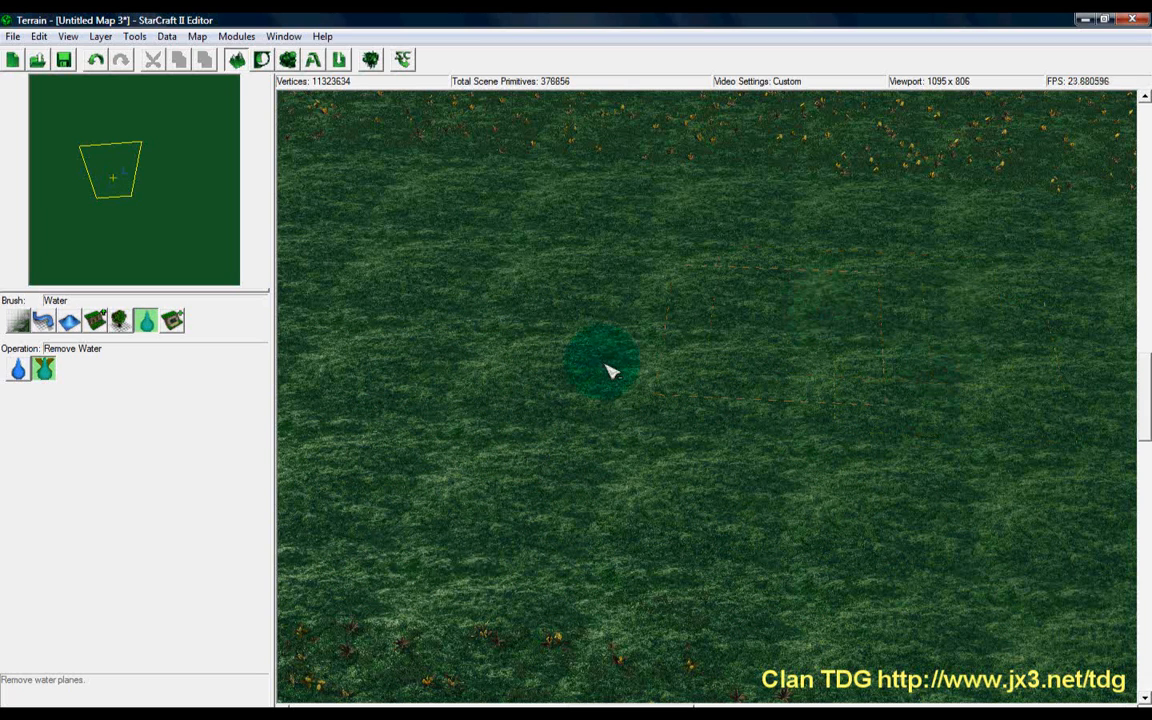
{"action": "left_click", "coordinate": [18, 369]}
{"action": "left_click", "coordinate": [208, 454]}
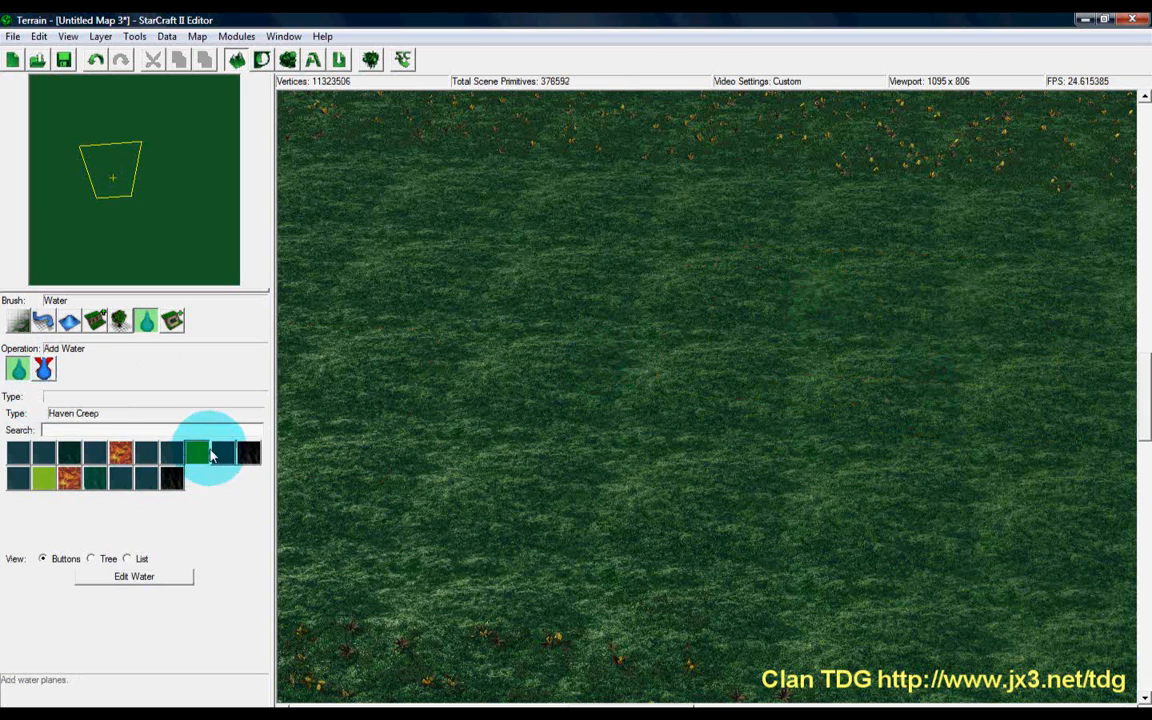
{"action": "mouse_move", "coordinate": [584, 406]}
{"action": "left_mouse_down"}
{"action": "mouse_move", "coordinate": [663, 437]}
{"action": "mouse_move", "coordinate": [658, 303]}
{"action": "mouse_move", "coordinate": [500, 432]}
{"action": "mouse_move", "coordinate": [776, 473]}
{"action": "mouse_move", "coordinate": [802, 363]}
{"action": "mouse_move", "coordinate": [797, 319]}
{"action": "left_mouse_up"}
{"action": "mouse_move", "coordinate": [493, 311]}
{"action": "left_mouse_down"}
{"action": "mouse_move", "coordinate": [455, 324]}
{"action": "mouse_move", "coordinate": [424, 470]}
{"action": "left_mouse_up"}
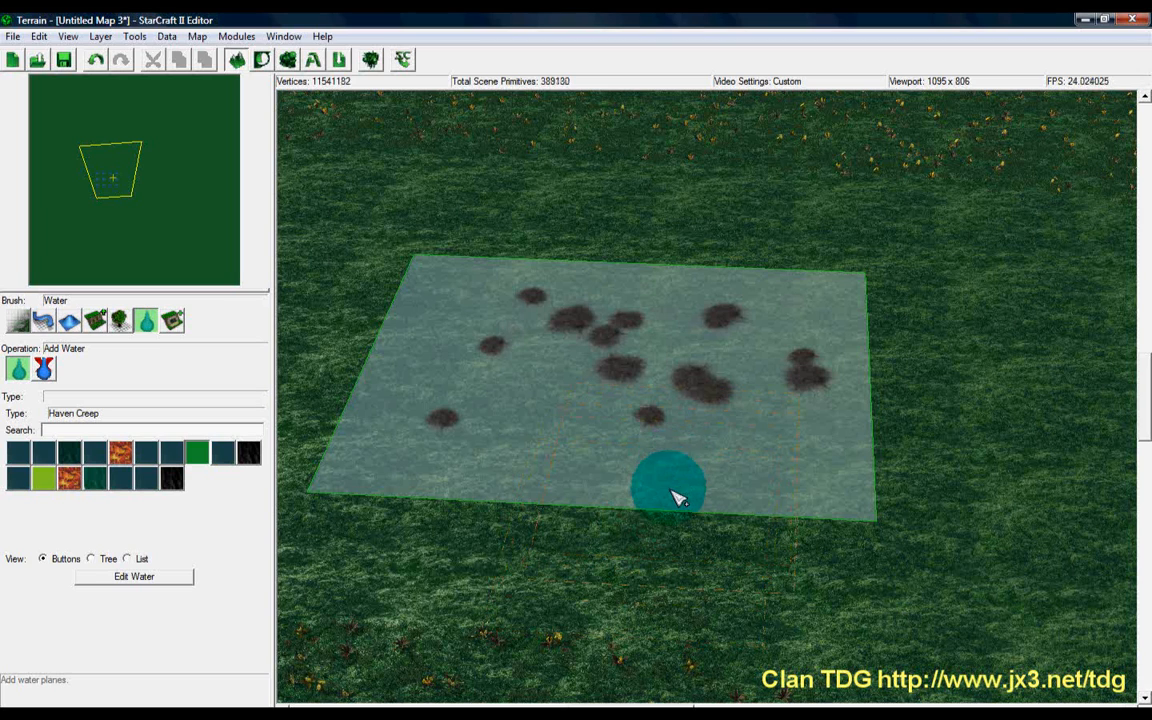
Step: Toggle the display of water off and on to compare the Haven Creep plane with its bare outline
{"action": "key", "text": "w"}
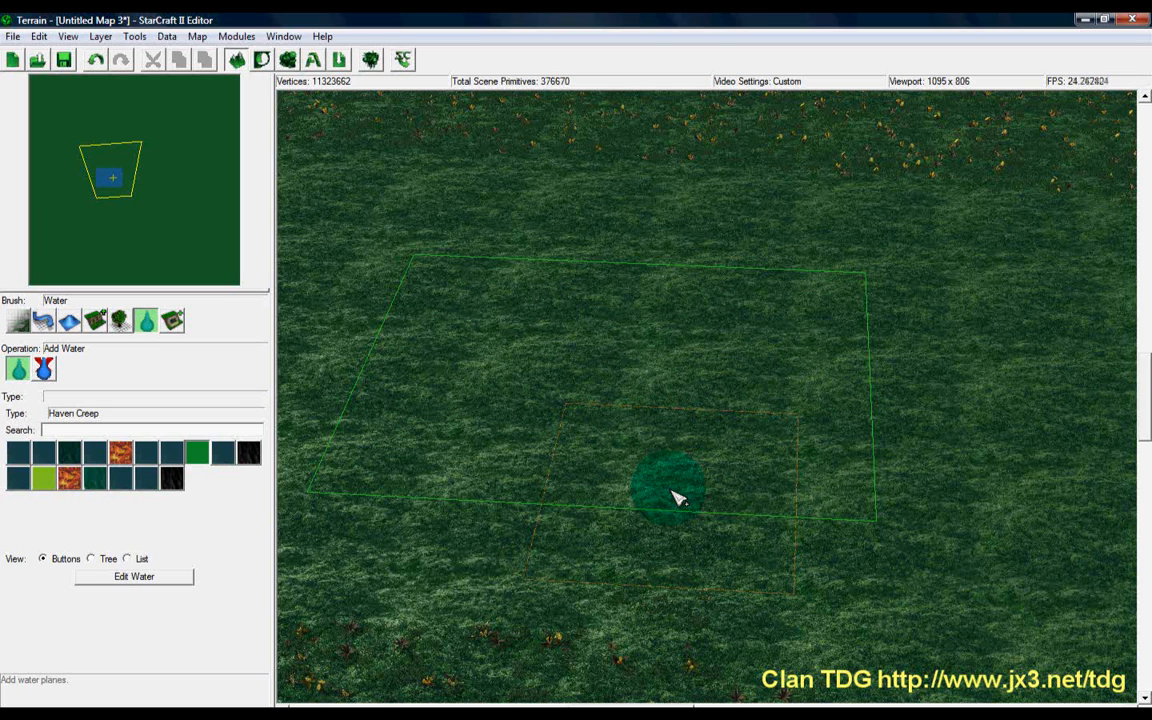
{"action": "key", "text": "w"}
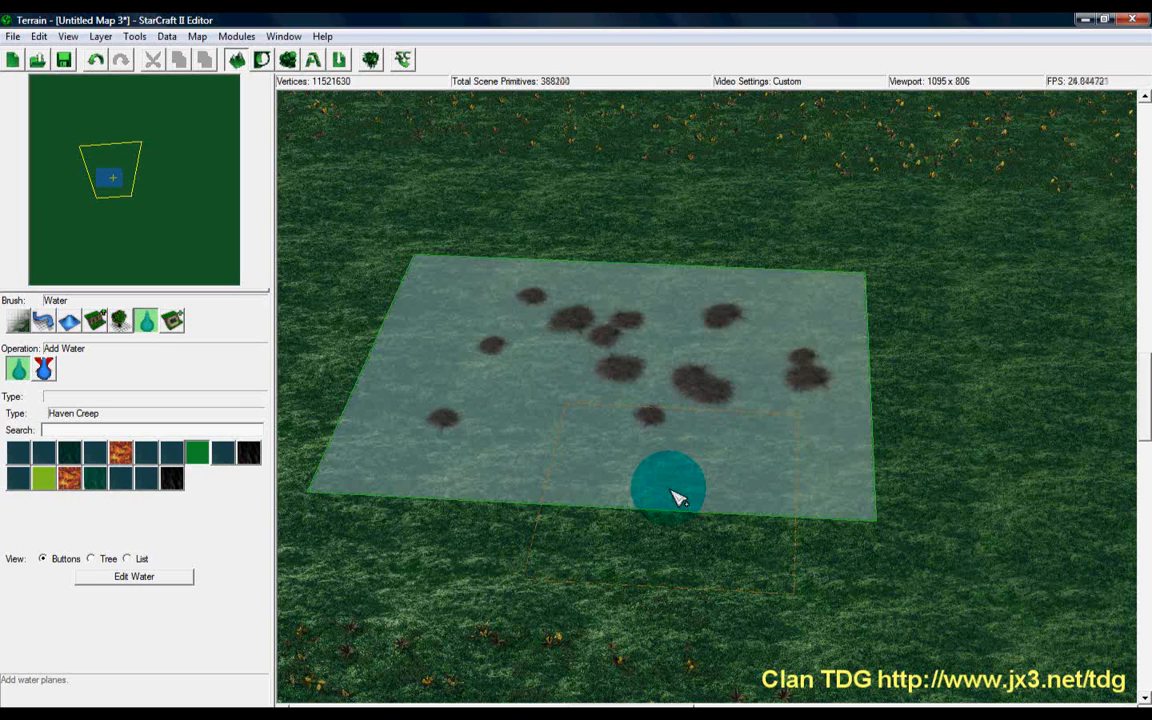
{"action": "key", "text": "w"}
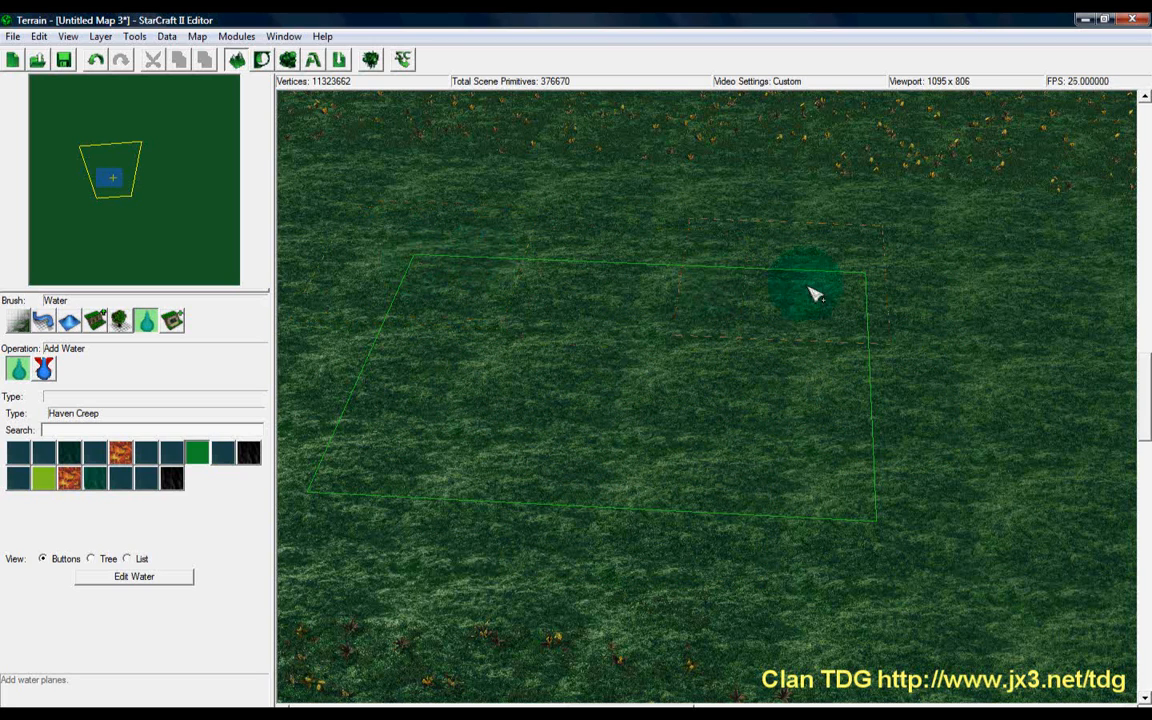
{"action": "left_click", "coordinate": [460, 478]}
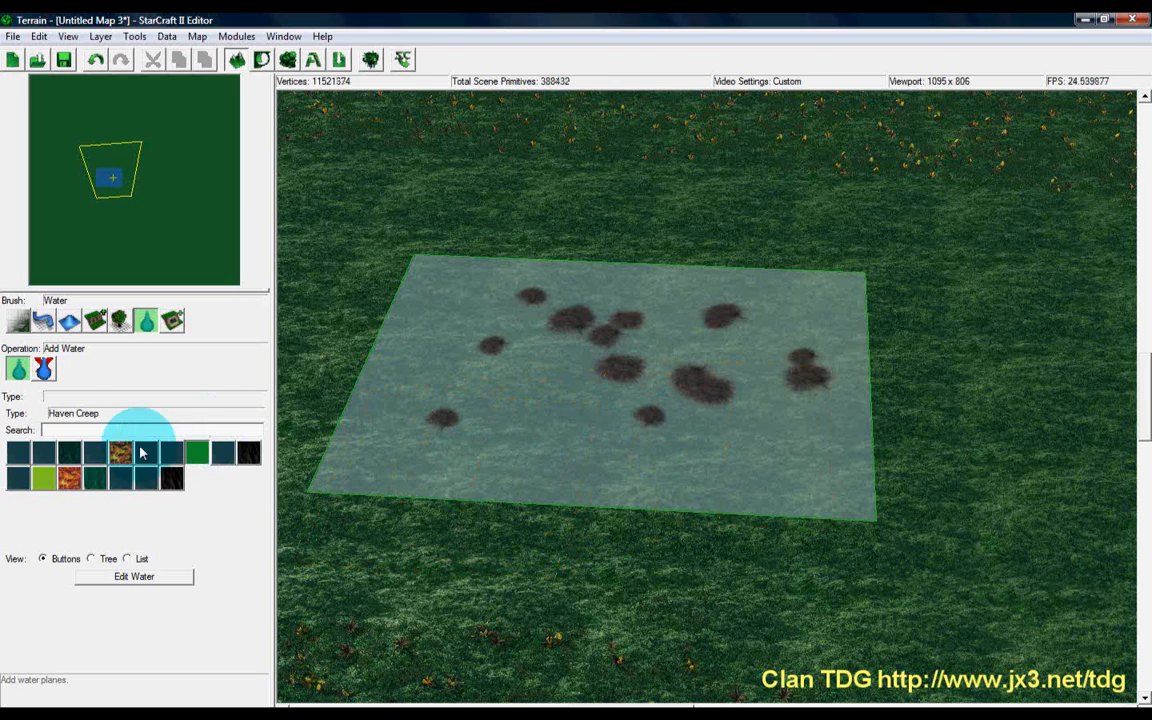
Step: Remove the Haven Creep plane and add a rectangular MarSara water plane in its place
{"action": "left_click", "coordinate": [44, 369]}
{"action": "mouse_move", "coordinate": [548, 424]}
{"action": "left_mouse_down"}
{"action": "mouse_move", "coordinate": [862, 404]}
{"action": "mouse_move", "coordinate": [576, 262]}
{"action": "mouse_move", "coordinate": [514, 355]}
{"action": "mouse_move", "coordinate": [463, 481]}
{"action": "mouse_move", "coordinate": [757, 366]}
{"action": "left_mouse_up"}
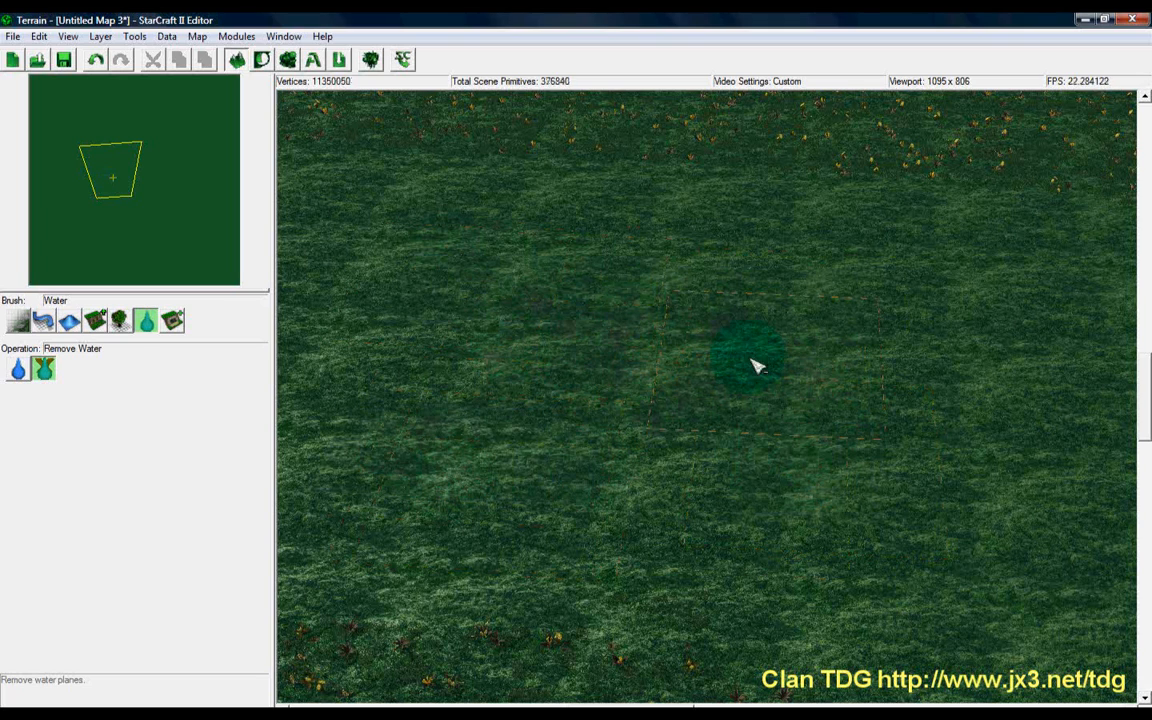
{"action": "left_click", "coordinate": [17, 369]}
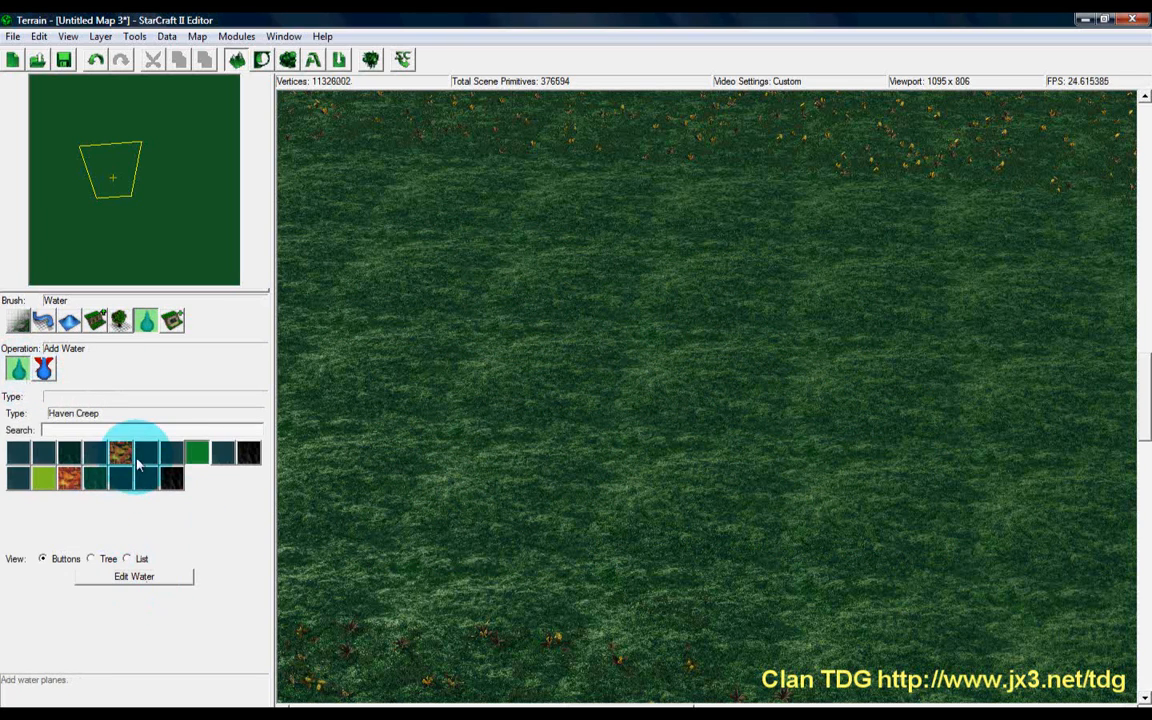
{"action": "left_click", "coordinate": [248, 453]}
{"action": "mouse_move", "coordinate": [634, 414]}
{"action": "left_mouse_down"}
{"action": "mouse_move", "coordinate": [689, 319]}
{"action": "mouse_move", "coordinate": [653, 503]}
{"action": "mouse_move", "coordinate": [558, 425]}
{"action": "mouse_move", "coordinate": [530, 280]}
{"action": "left_mouse_up"}
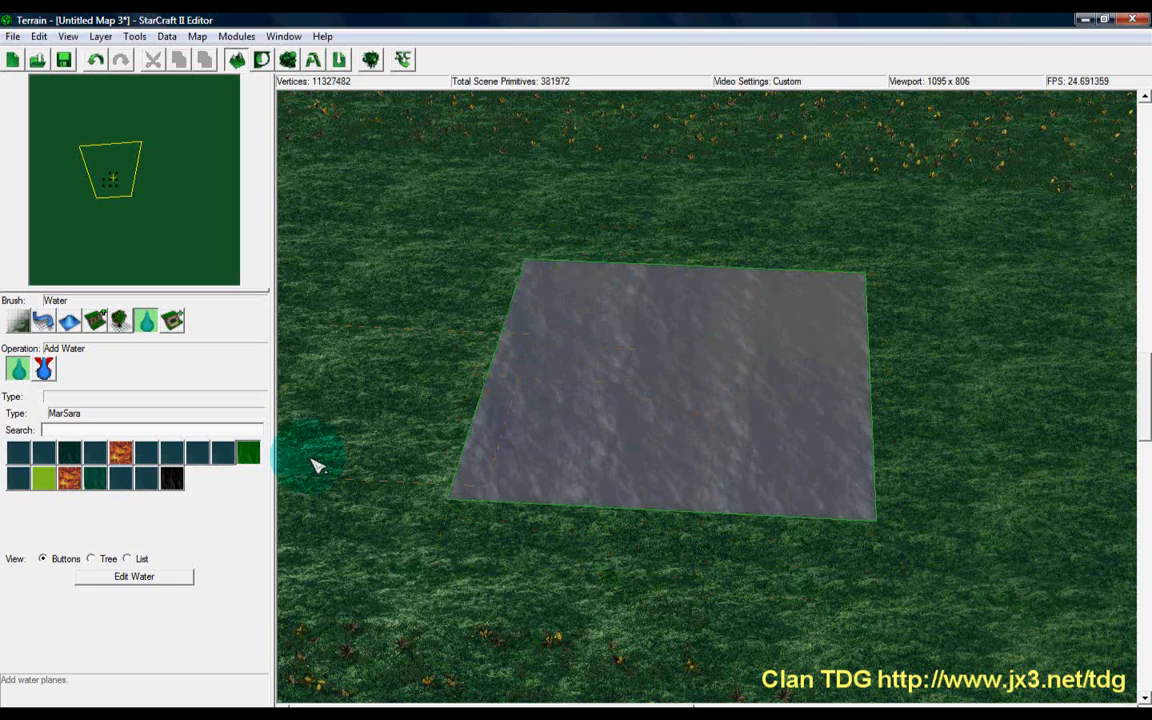
Step: Review the MarSara water's object values, from height and color down to the flow and debug settings
{"action": "left_click", "coordinate": [127, 577]}
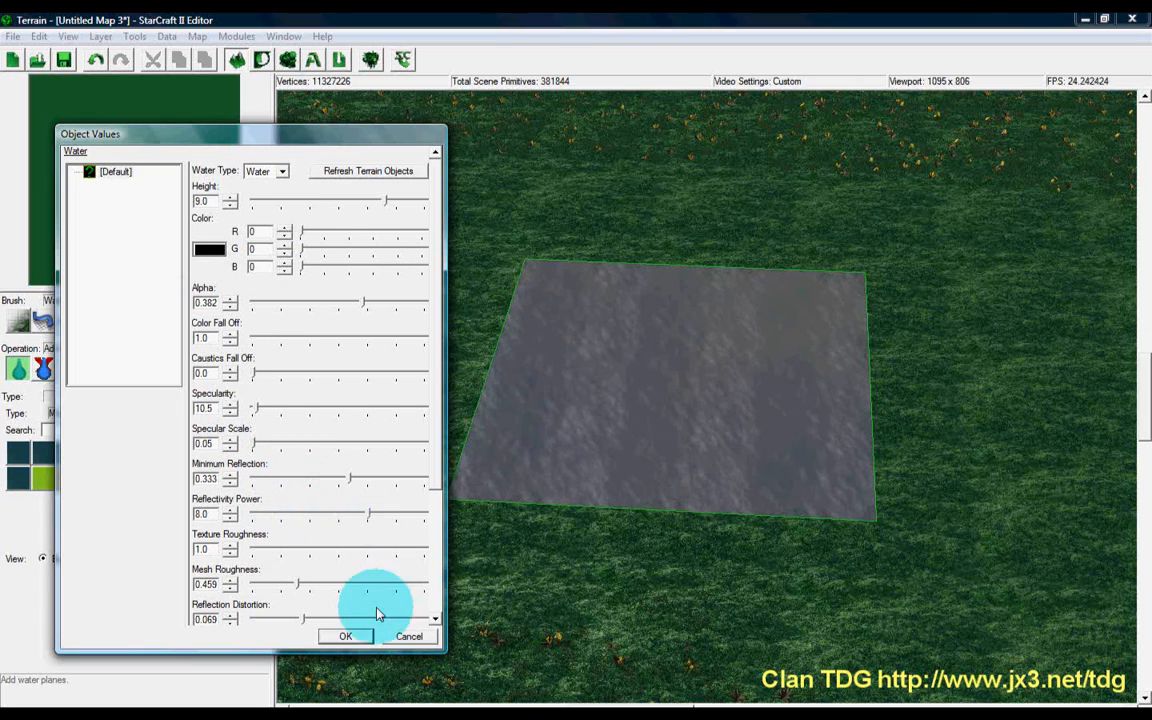
{"action": "left_click", "coordinate": [434, 619]}
{"action": "left_click", "coordinate": [434, 622]}
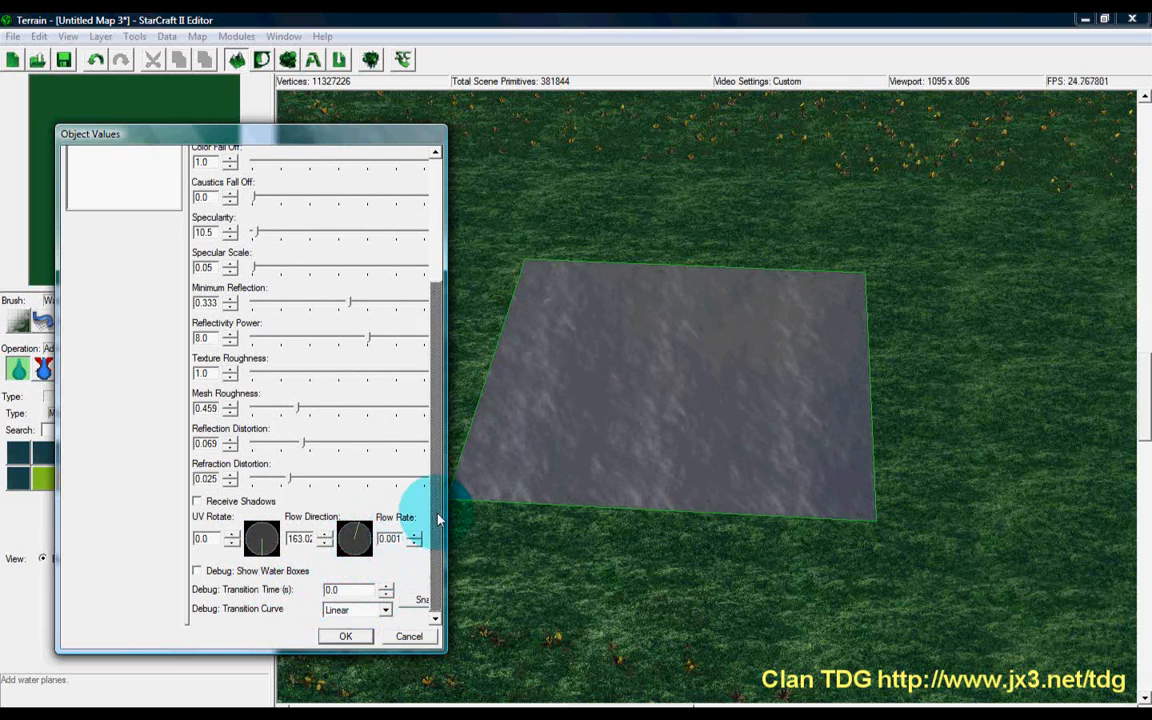
{"action": "left_click_drag", "start_coordinate": [437, 479], "coordinate": [443, 259]}
{"action": "left_click", "coordinate": [366, 637]}
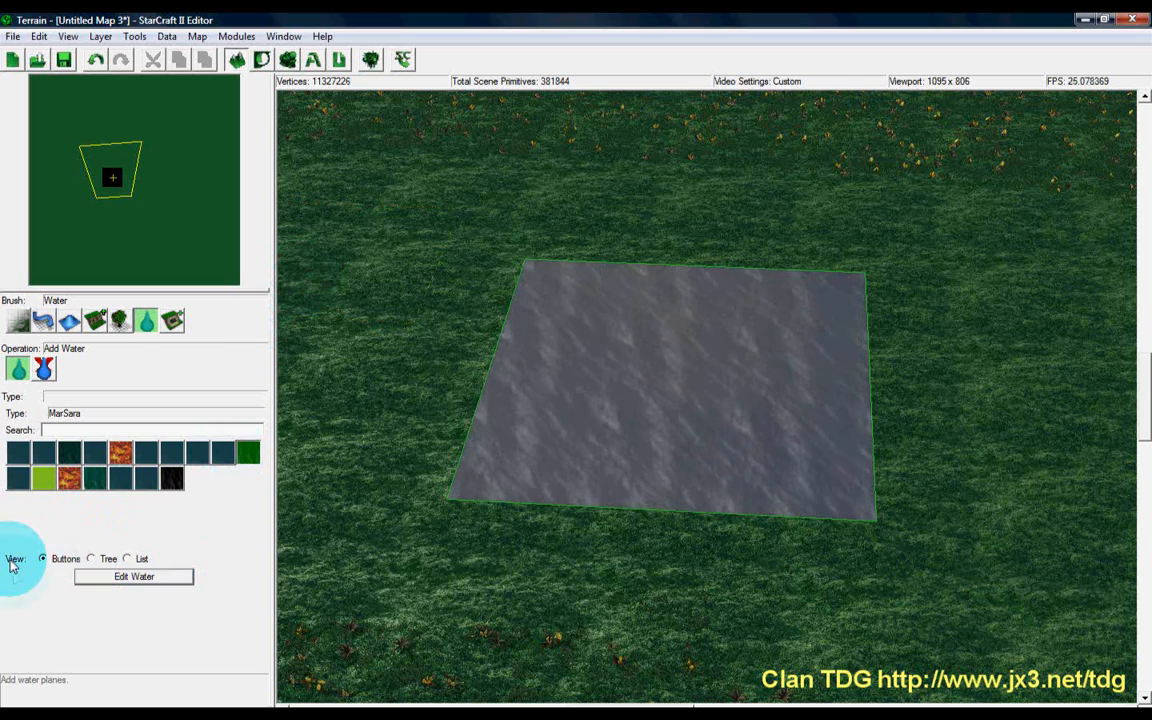
Step: Browse the water types in Tree and List views and return to the Buttons view
{"action": "left_click", "coordinate": [91, 559]}
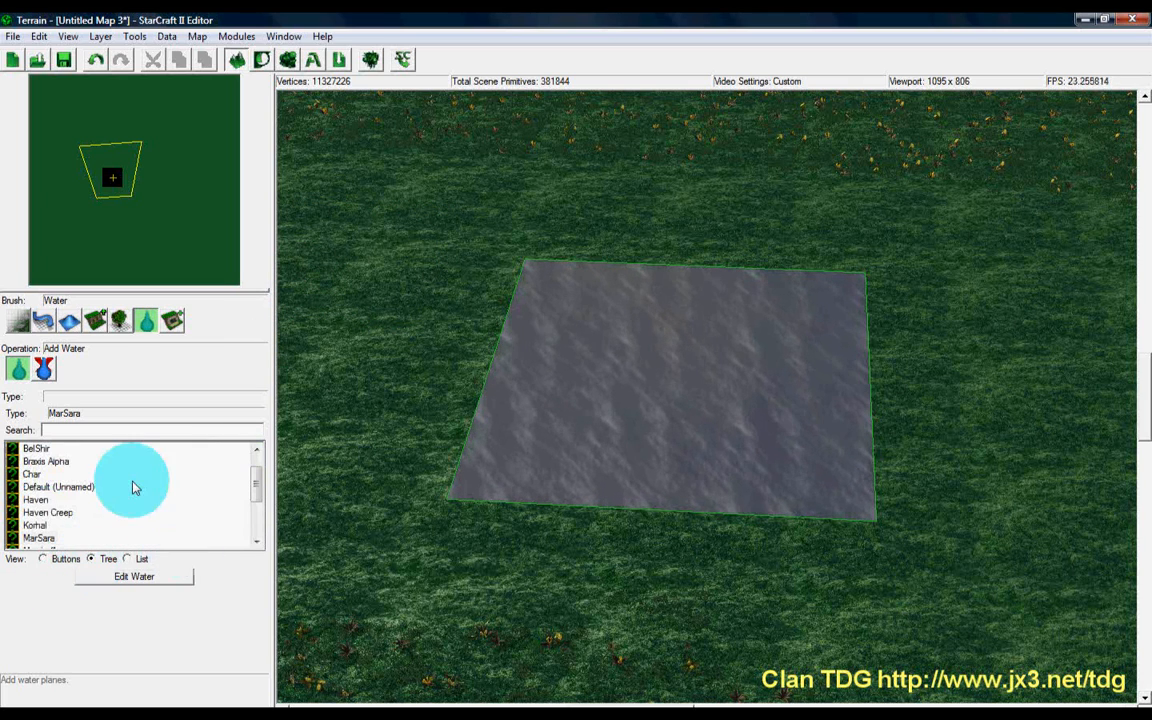
{"action": "left_click", "coordinate": [127, 559]}
{"action": "left_click_drag", "start_coordinate": [252, 476], "coordinate": [249, 541]}
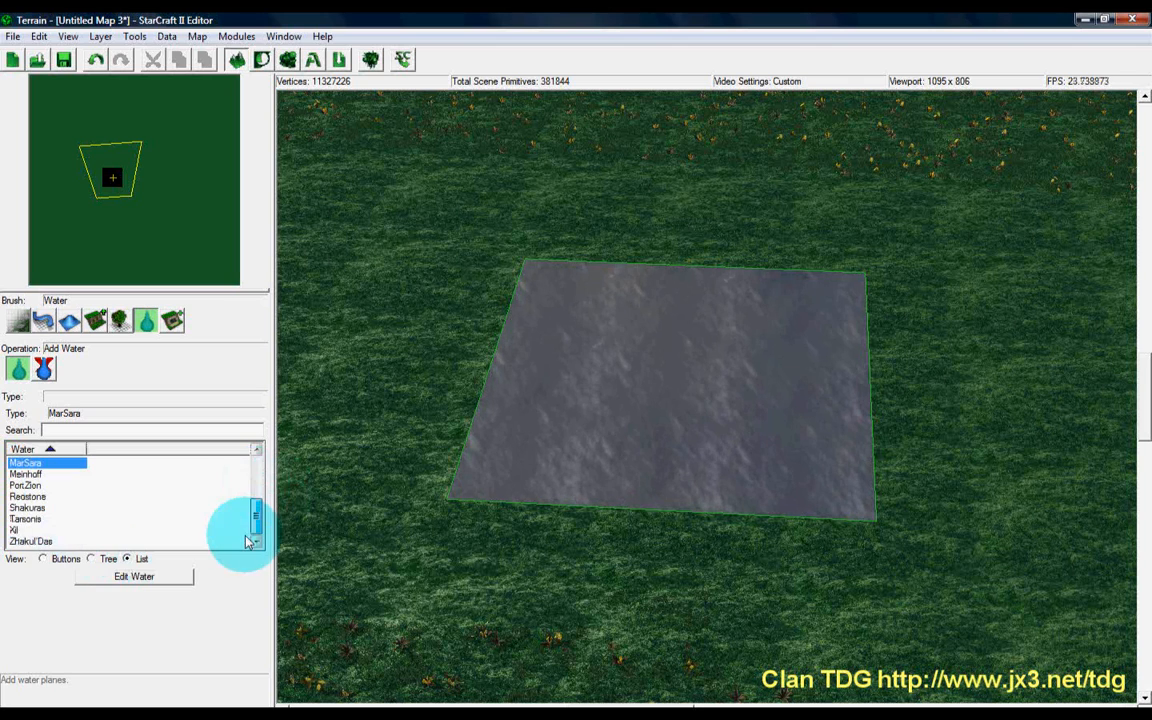
{"action": "left_click", "coordinate": [43, 559]}
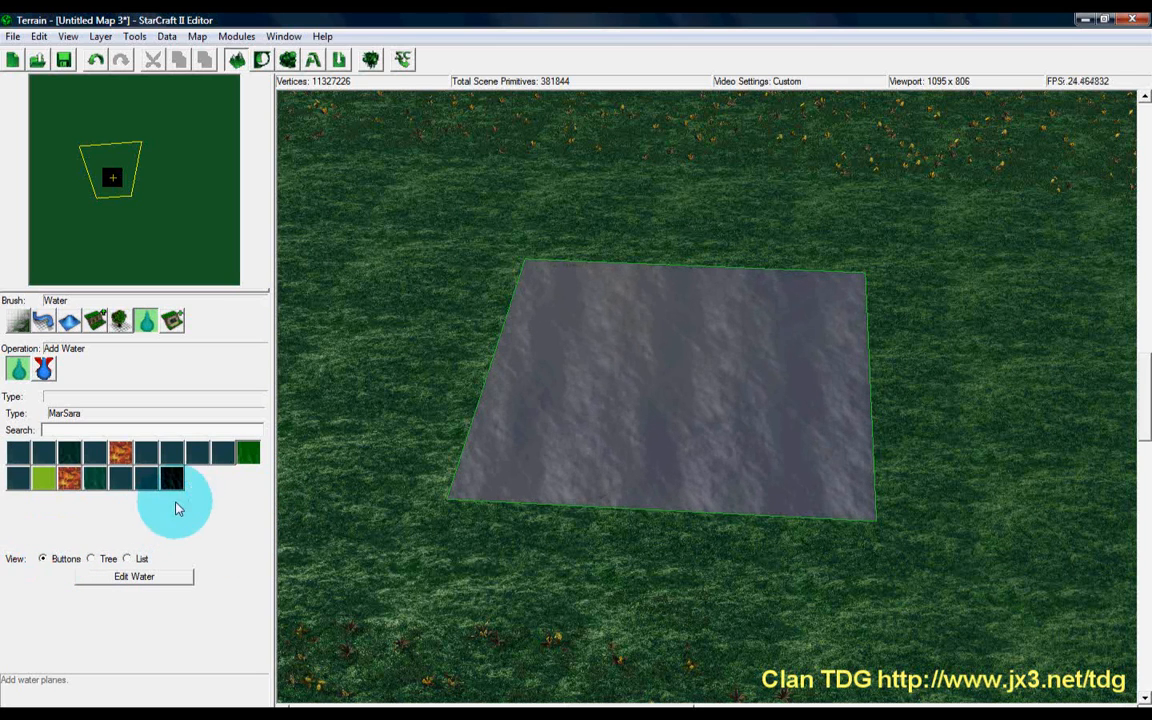